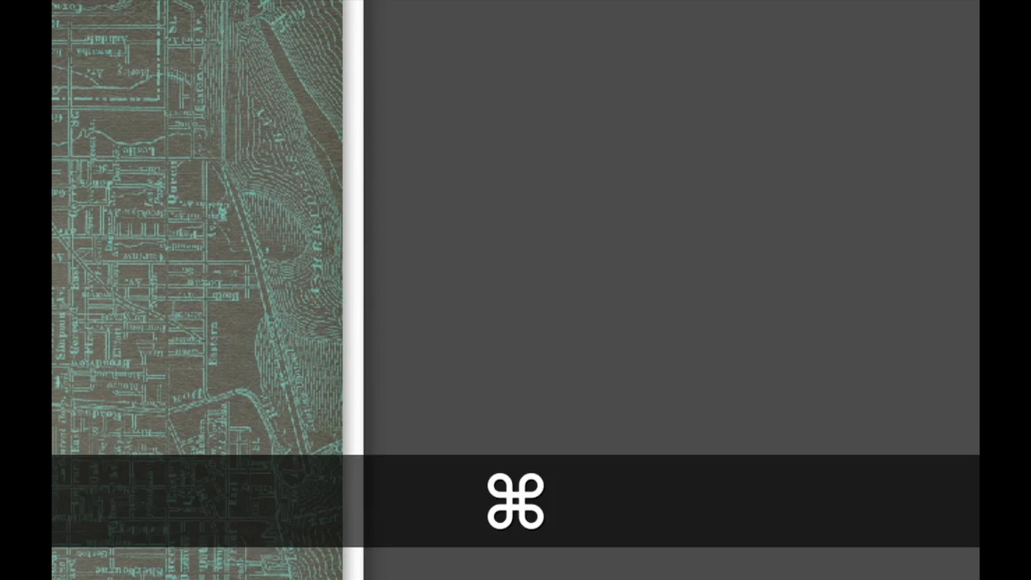
Create a new 5.5 × 4.25 inch RGB document at 300 pixels/inch with a white background.
{"action": "key", "text": "super+n"}
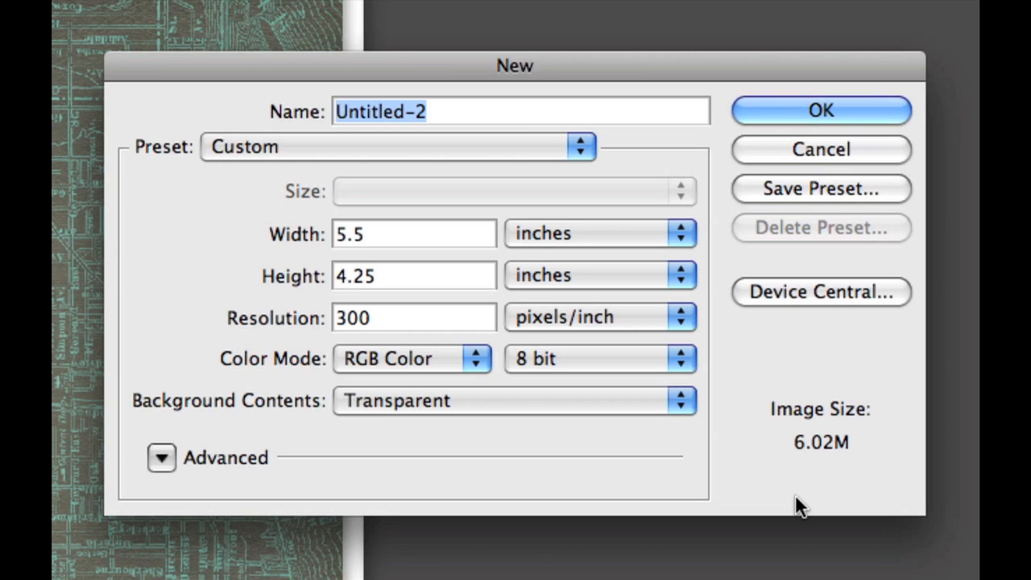
{"action": "left_click", "coordinate": [446, 395]}
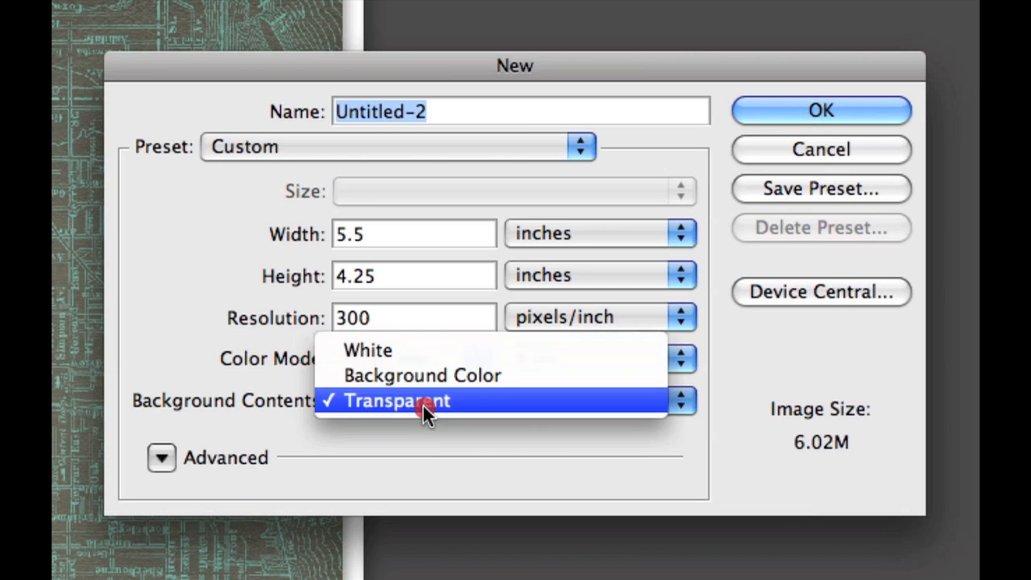
{"action": "left_click", "coordinate": [420, 355]}
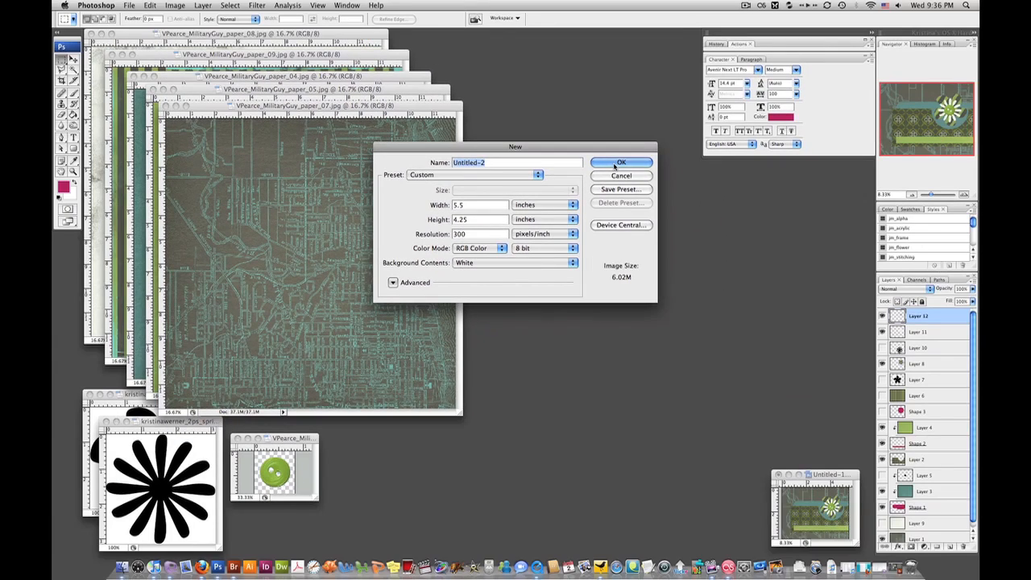
{"action": "left_click", "coordinate": [616, 164]}
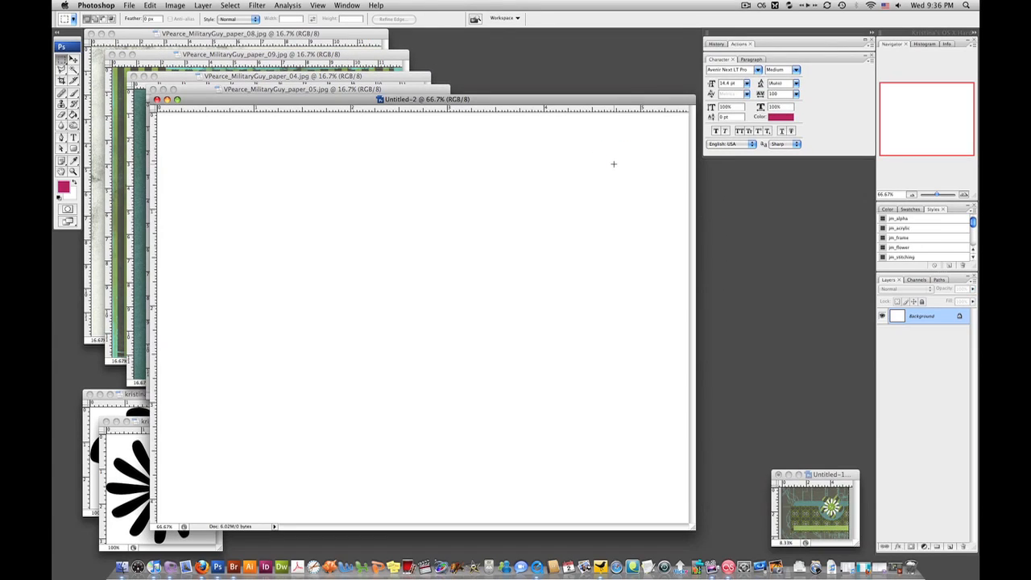
Show the blank canvas at 50% zoom in an enlarged, repositioned window with empty workspace around the canvas.
{"action": "key", "text": "super+minus"}
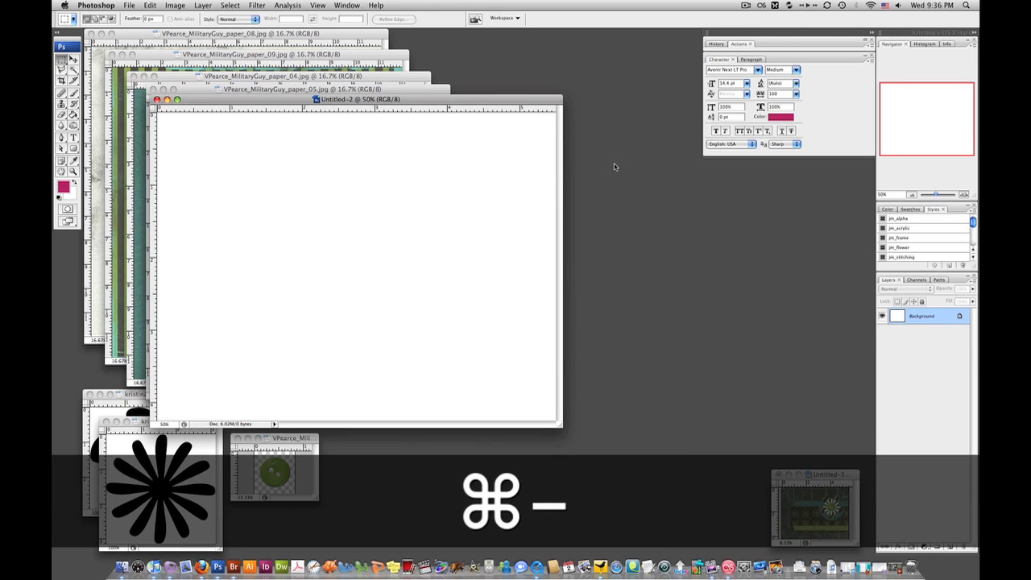
{"action": "left_click_drag", "start_coordinate": [562, 423], "coordinate": [783, 537]}
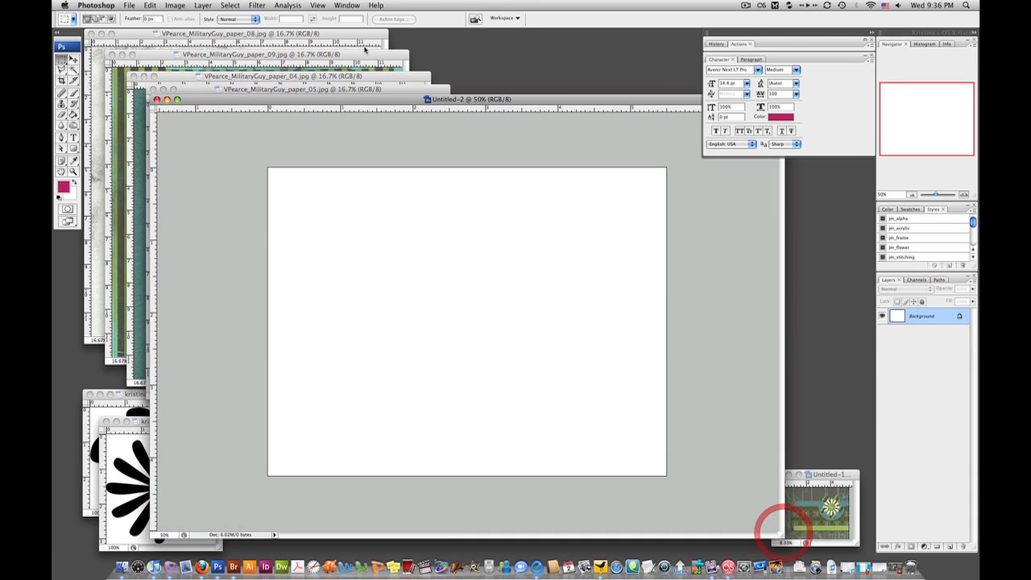
{"action": "left_click_drag", "start_coordinate": [357, 100], "coordinate": [308, 76]}
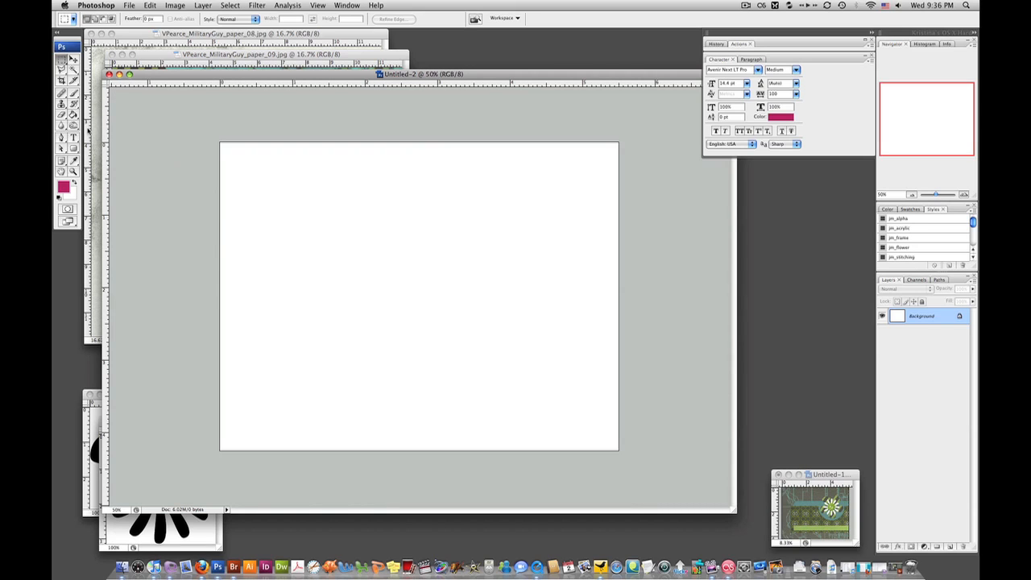
{"action": "key", "text": "super+alt+z"}
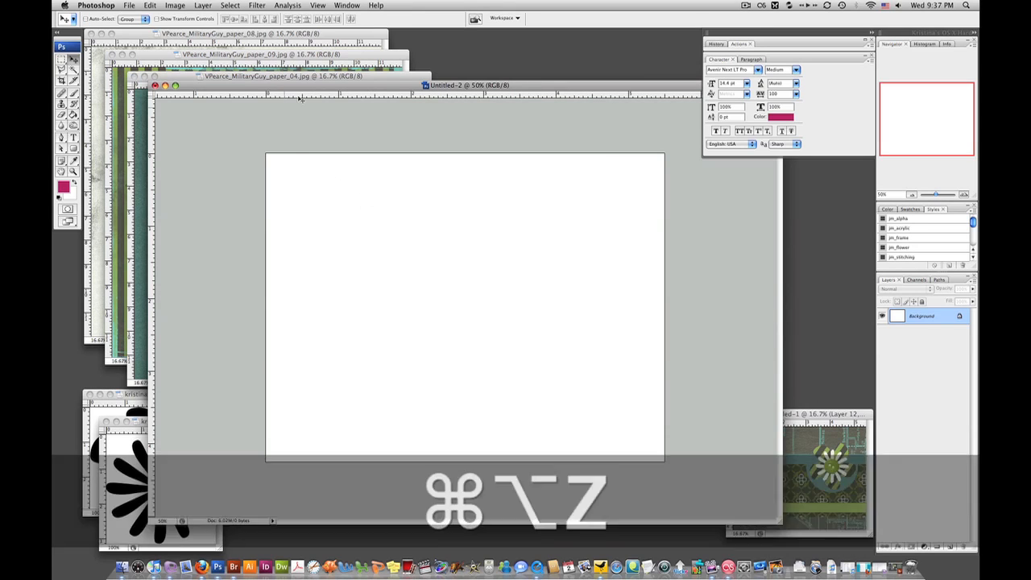
{"action": "left_click_drag", "start_coordinate": [298, 86], "coordinate": [241, 72]}
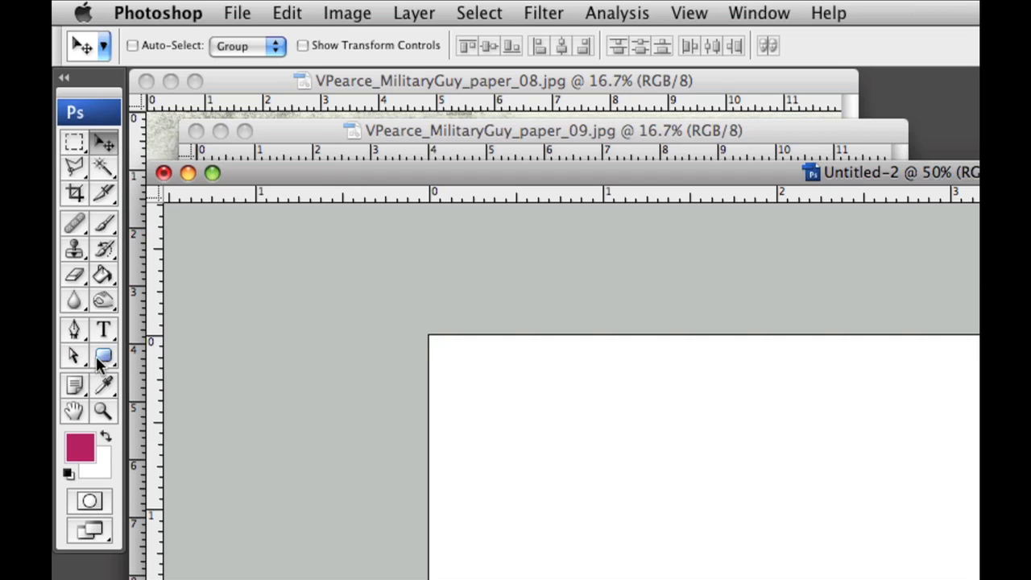
Draw a magenta rounded rectangle about 2 inches tall with a 100 px radius, extending past the canvas's right edge.
{"action": "left_click", "coordinate": [103, 357]}
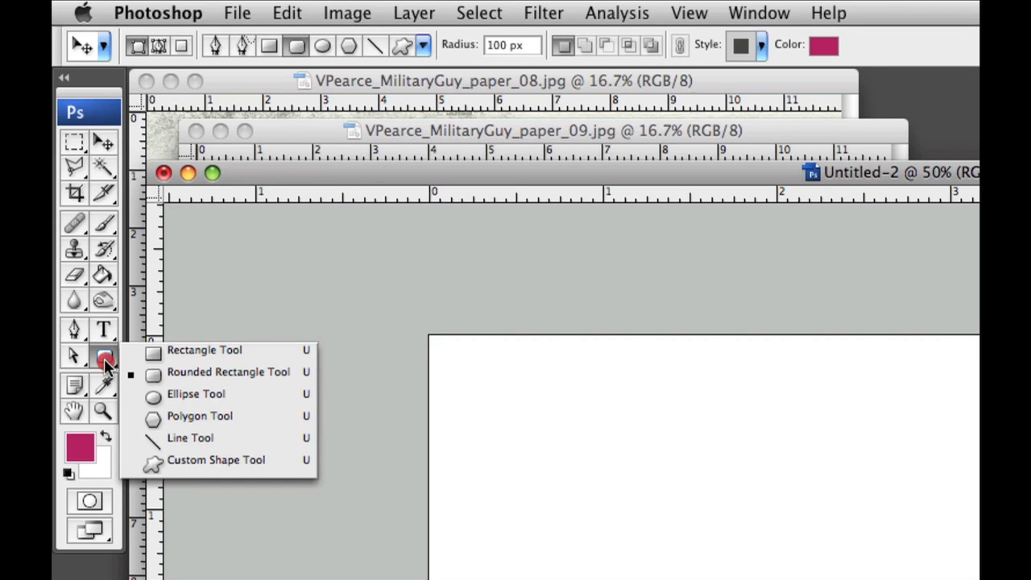
{"action": "left_click_drag", "start_coordinate": [107, 364], "coordinate": [219, 380]}
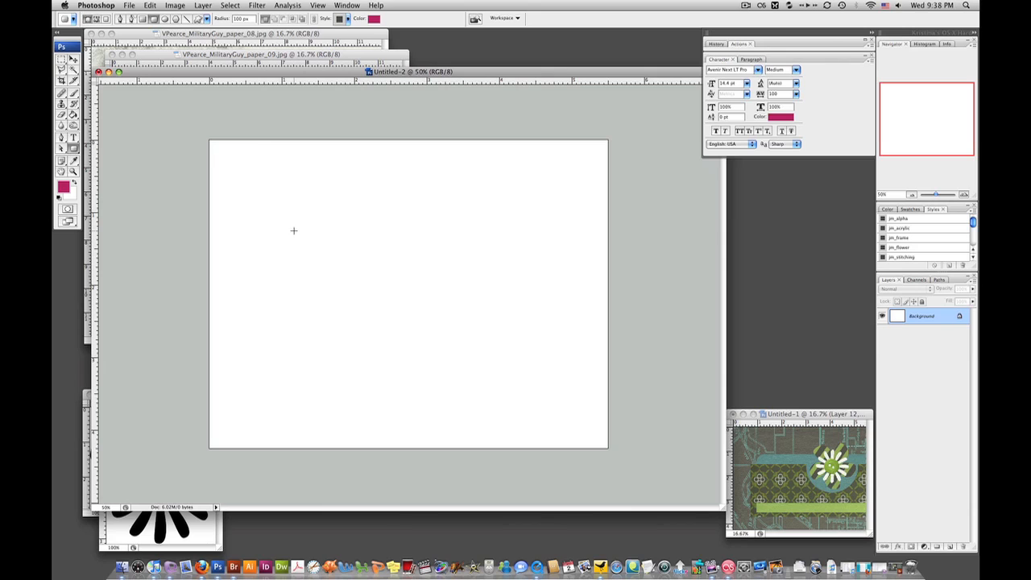
{"action": "left_click_drag", "start_coordinate": [296, 229], "coordinate": [676, 361]}
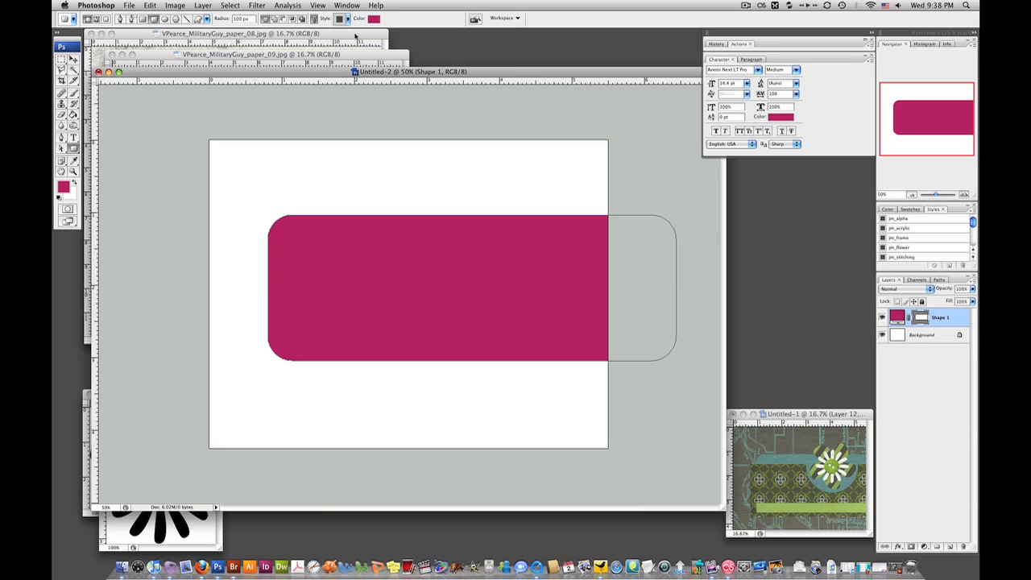
{"action": "left_click", "coordinate": [373, 18]}
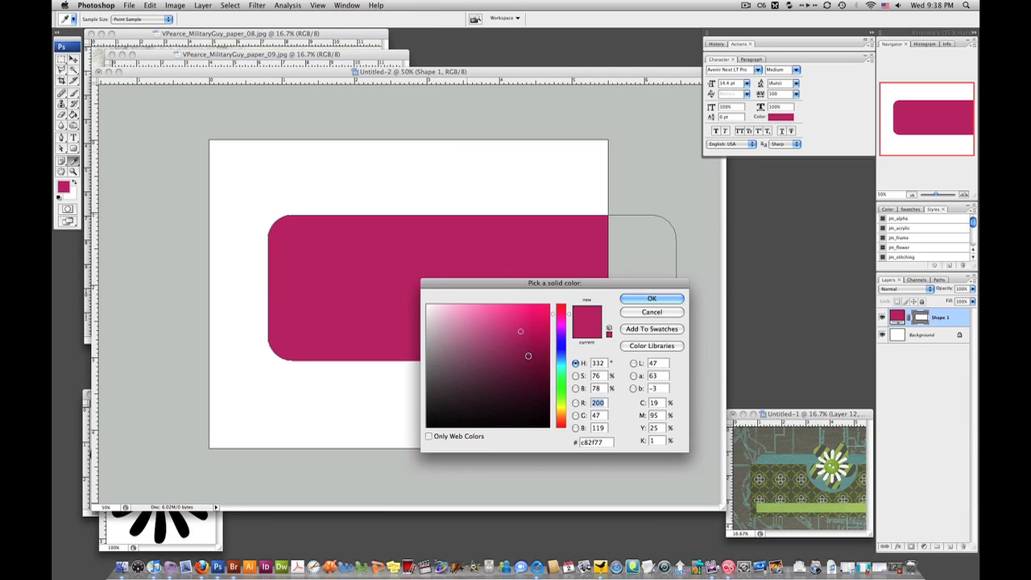
{"action": "left_click", "coordinate": [562, 340]}
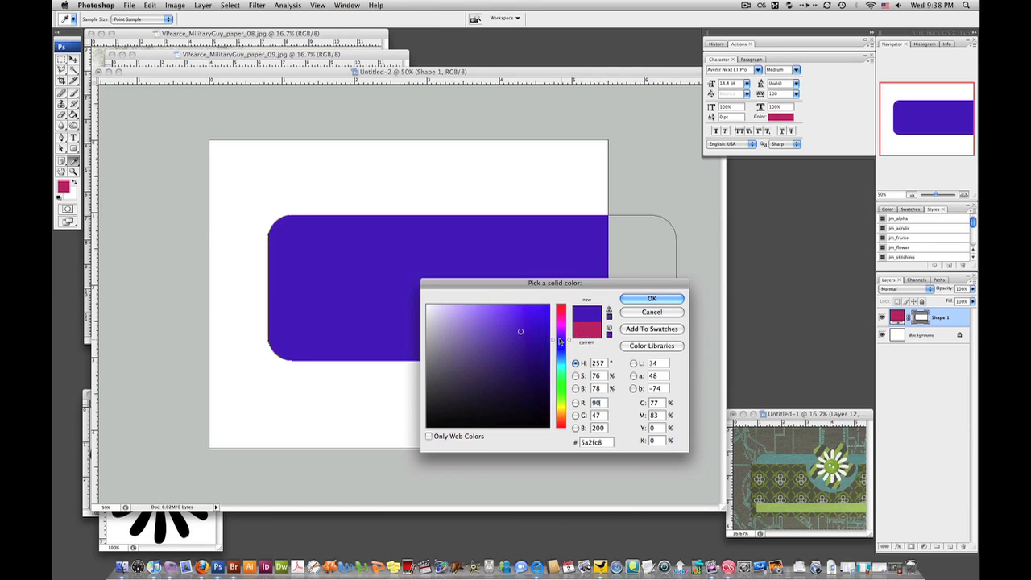
{"action": "left_click", "coordinate": [652, 312]}
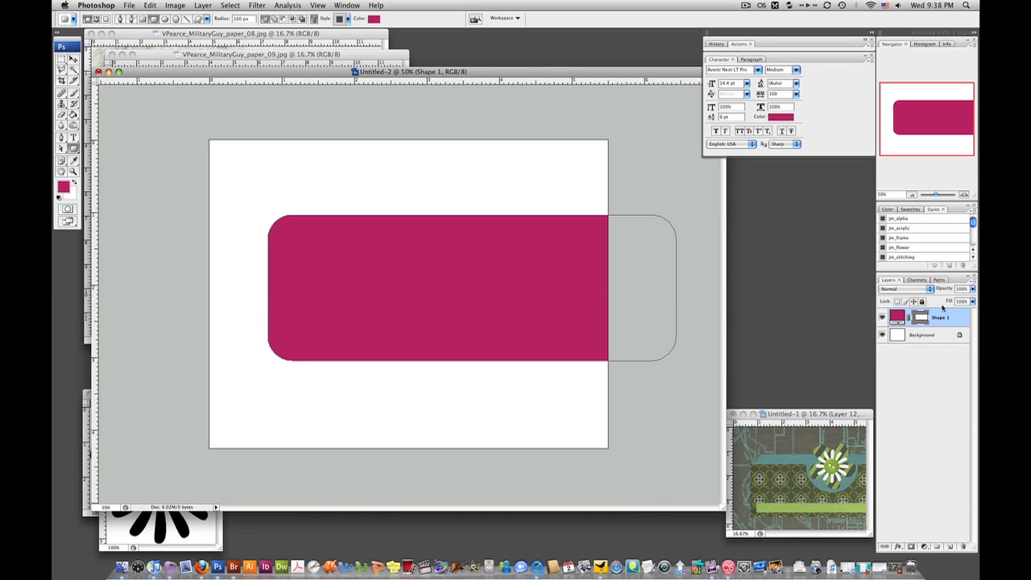
Deselect the magenta shape's layer and set the color for new shapes to blue #2f33c8.
{"action": "left_click", "coordinate": [929, 384]}
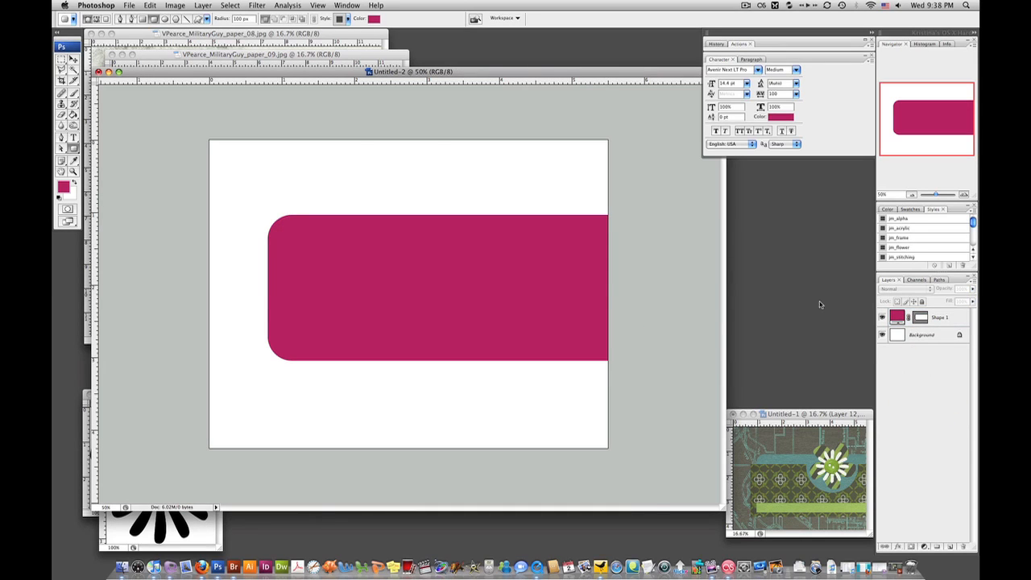
{"action": "left_click", "coordinate": [373, 18]}
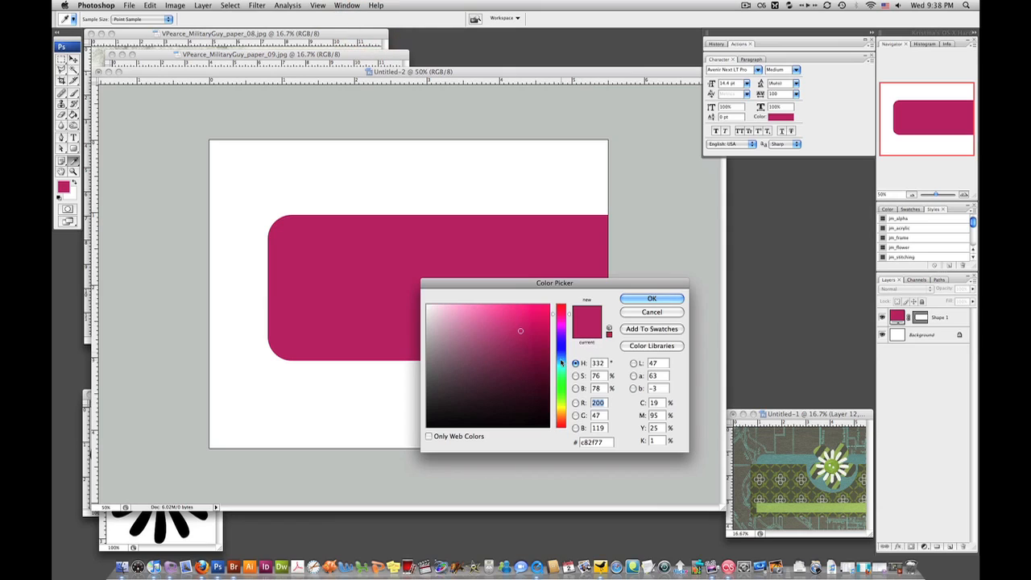
{"action": "left_click", "coordinate": [561, 346]}
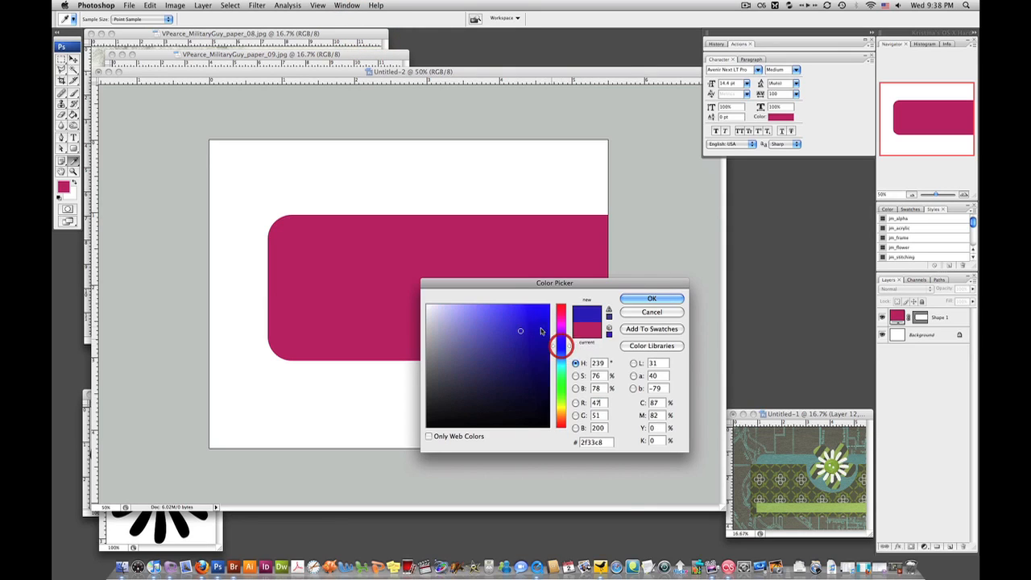
{"action": "left_click", "coordinate": [655, 299]}
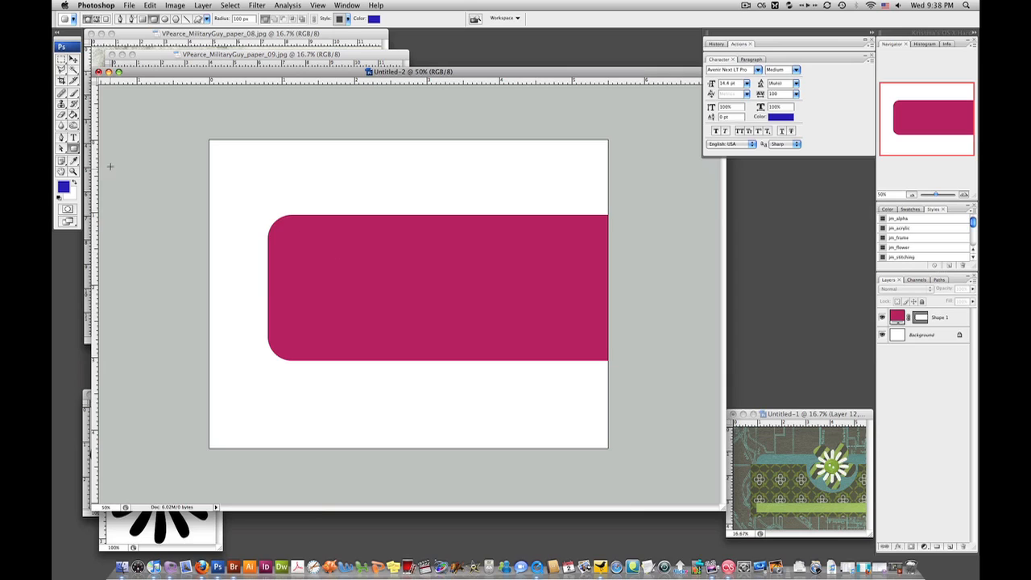
Draw a blue rectangle about 2.2 inches tall over the magenta shape's lower part, past the canvas's right edge, and shift it slightly down and left.
{"action": "left_click", "coordinate": [74, 150]}
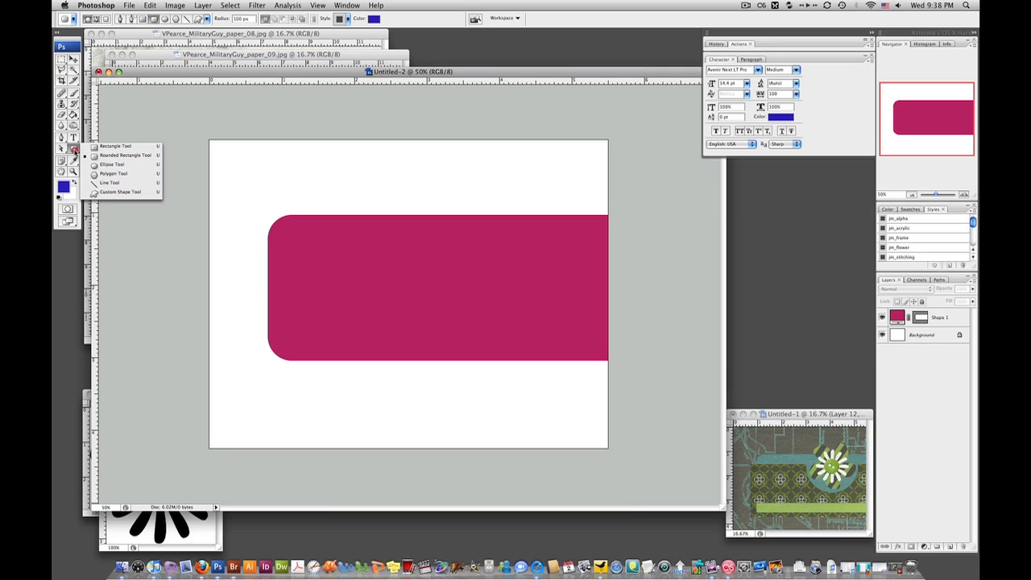
{"action": "left_click", "coordinate": [115, 146]}
{"action": "left_click_drag", "start_coordinate": [252, 241], "coordinate": [683, 401]}
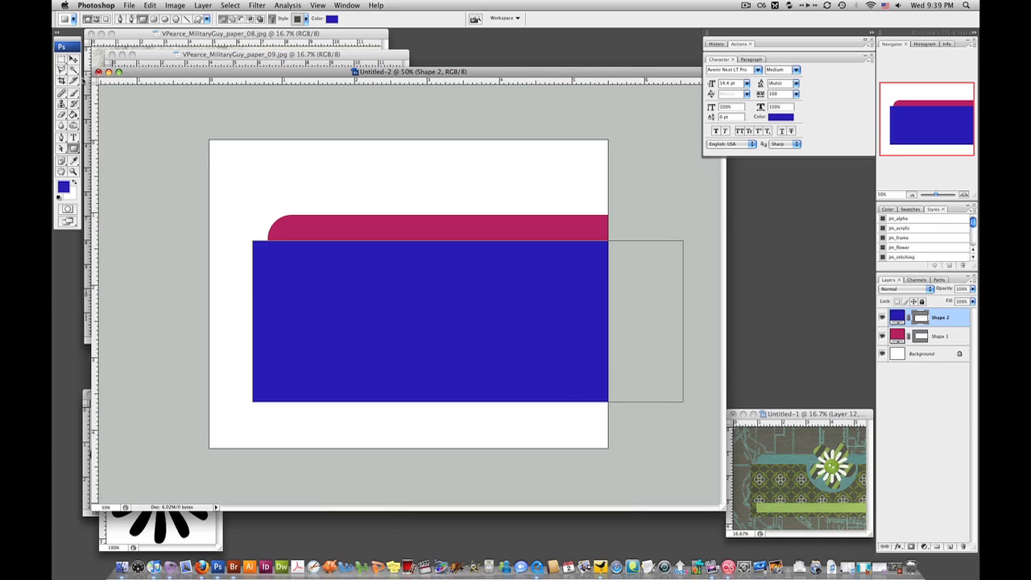
{"action": "left_click", "coordinate": [72, 58]}
{"action": "mouse_move", "coordinate": [363, 362]}
{"action": "left_mouse_down"}
{"action": "mouse_move", "coordinate": [341, 364]}
{"action": "mouse_move", "coordinate": [367, 359]}
{"action": "left_mouse_up"}
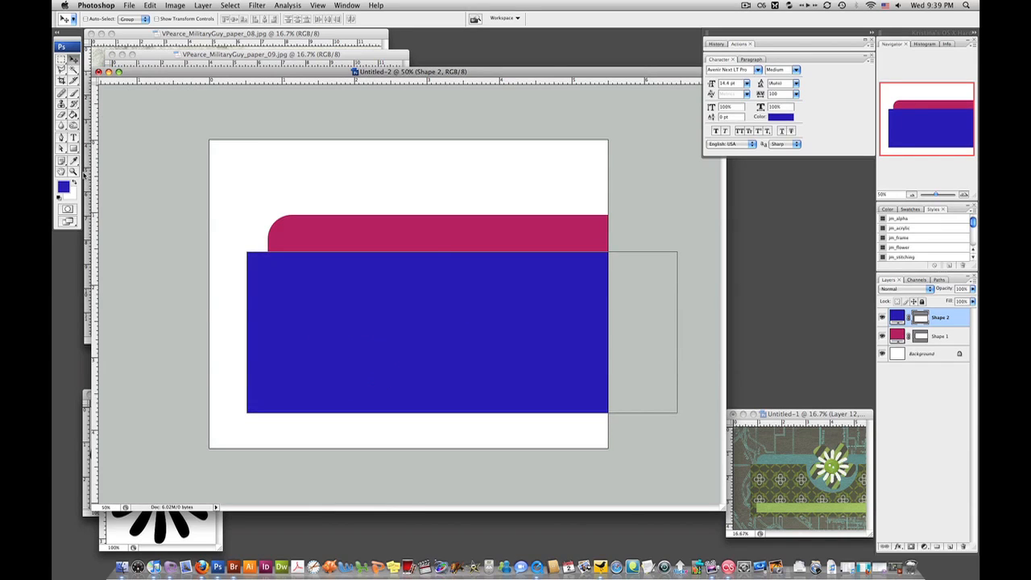
With no layer selected, draw a thin #2fc8a9 green strip near the blue rectangle's lower edge, running past the canvas's right edge.
{"action": "left_click", "coordinate": [945, 393]}
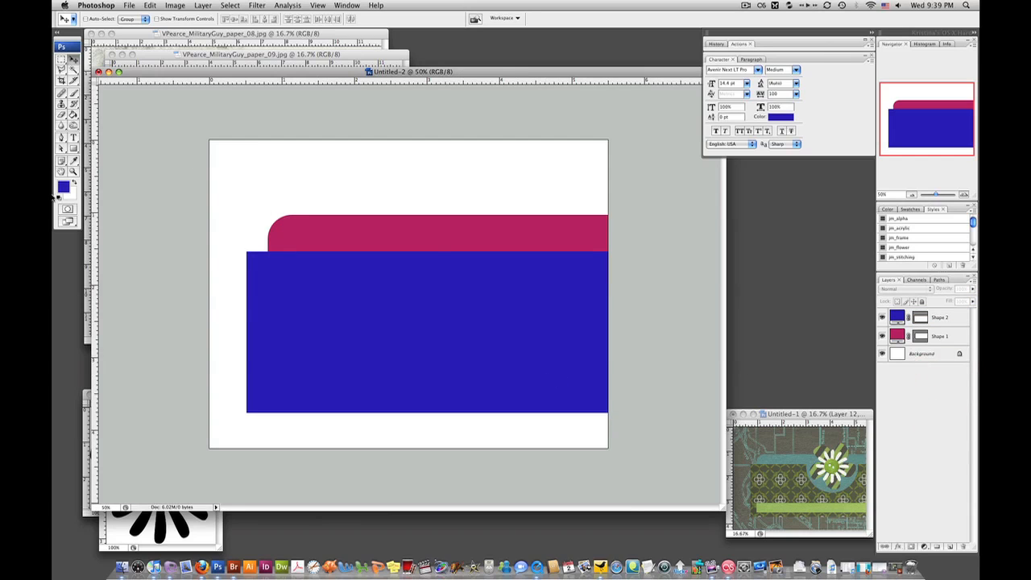
{"action": "left_click", "coordinate": [72, 149]}
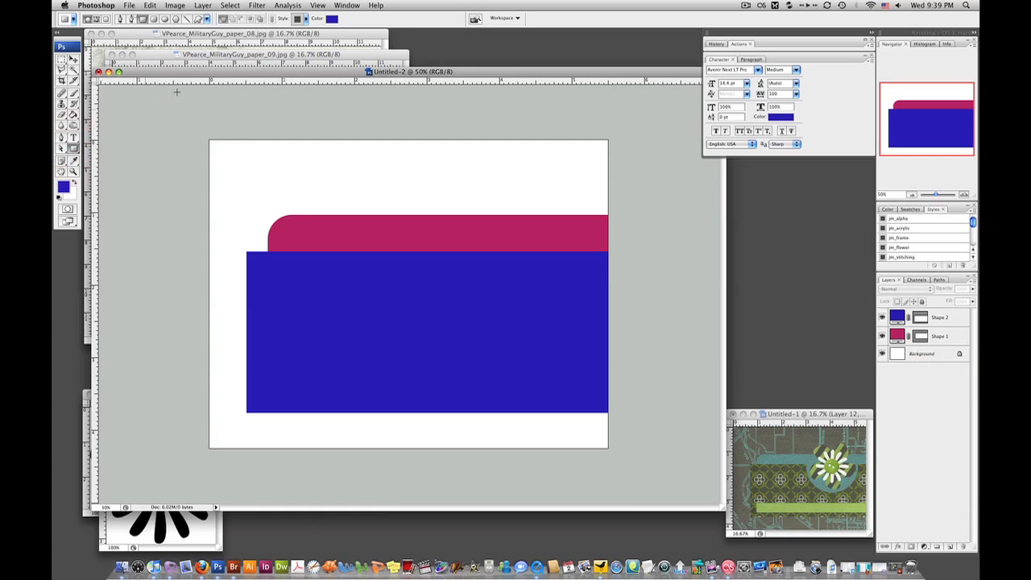
{"action": "left_click", "coordinate": [332, 19]}
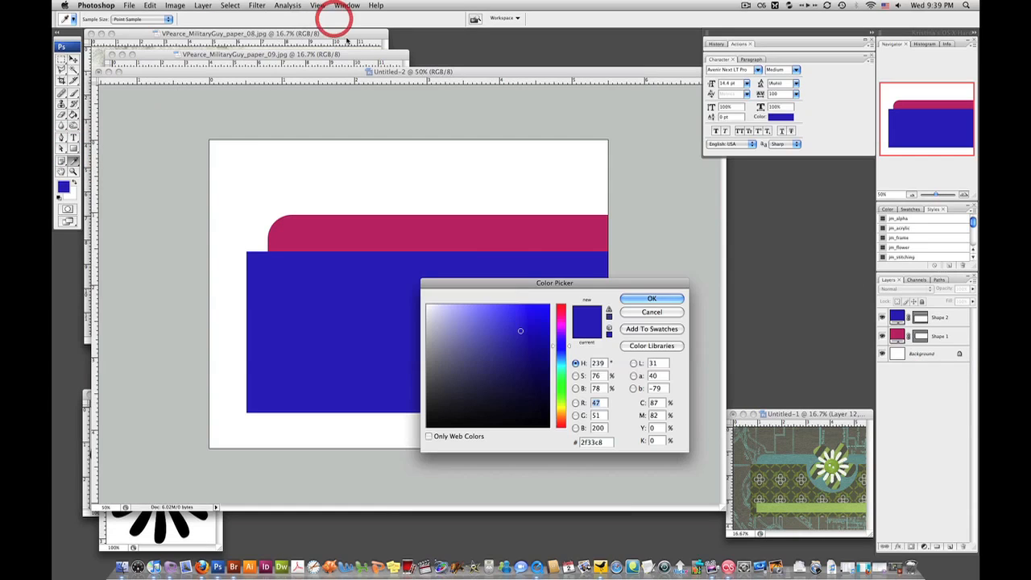
{"action": "left_click", "coordinate": [562, 372]}
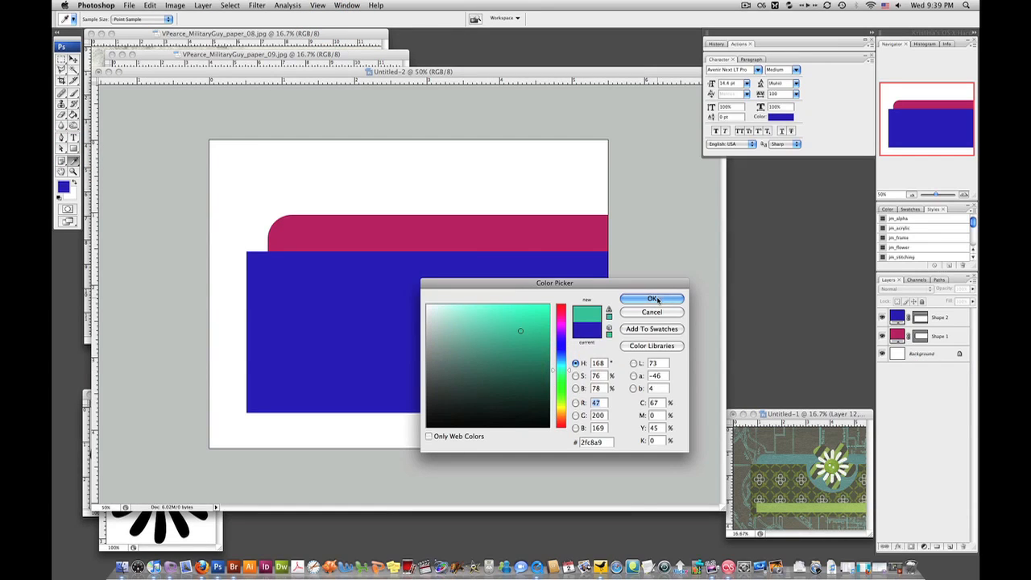
{"action": "left_click", "coordinate": [652, 298]}
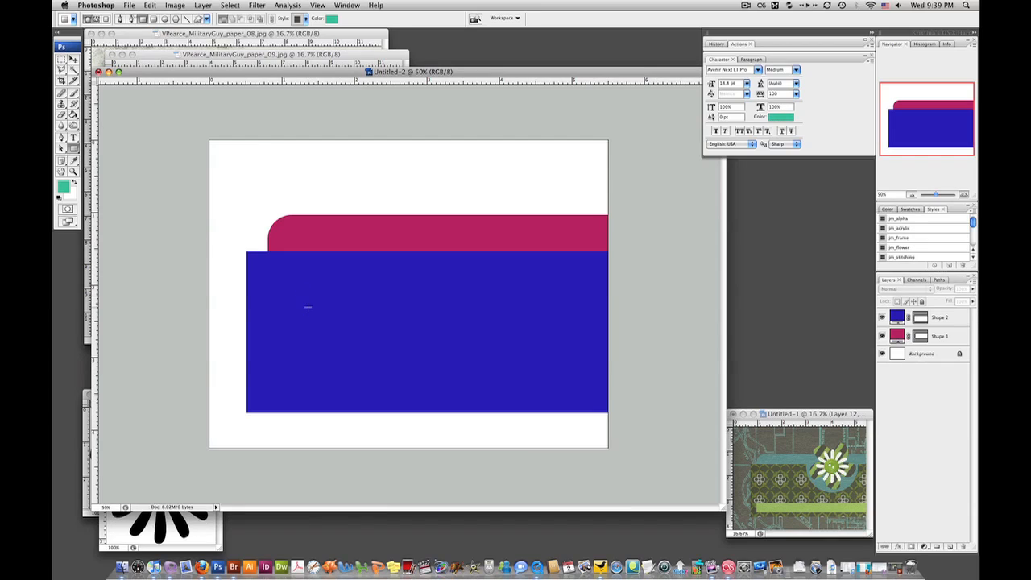
{"action": "left_click_drag", "start_coordinate": [263, 372], "coordinate": [645, 396]}
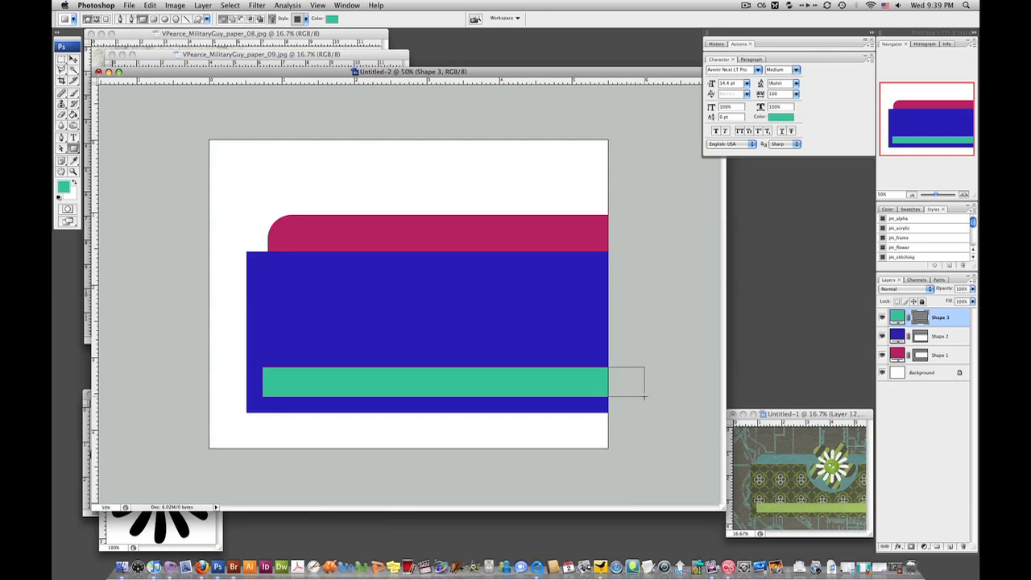
{"action": "left_click", "coordinate": [938, 452]}
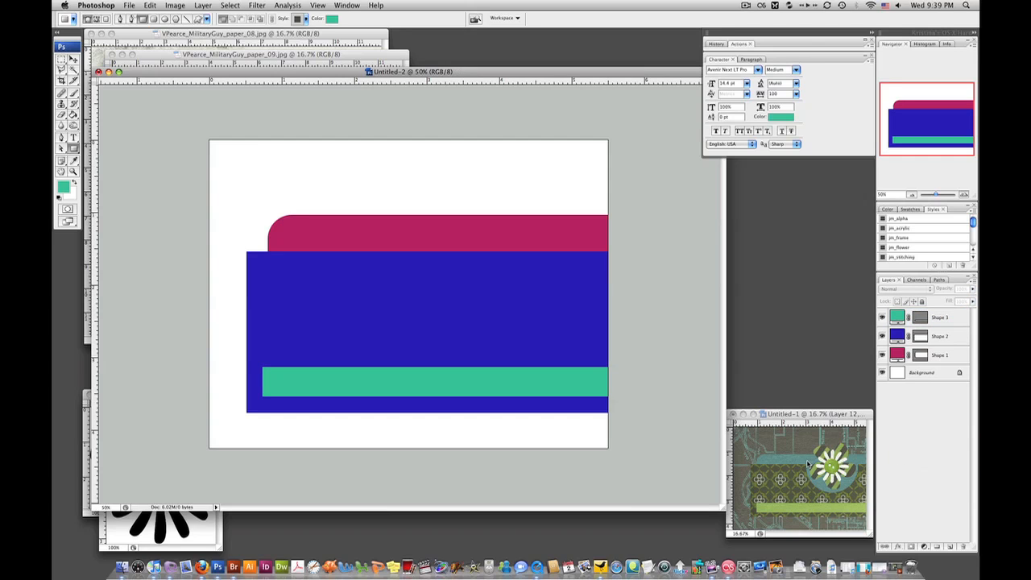
Bring up the finished sample card Untitled-1 at 66.7% zoom and examine its layered paper layout.
{"action": "key", "text": "super+equal"}
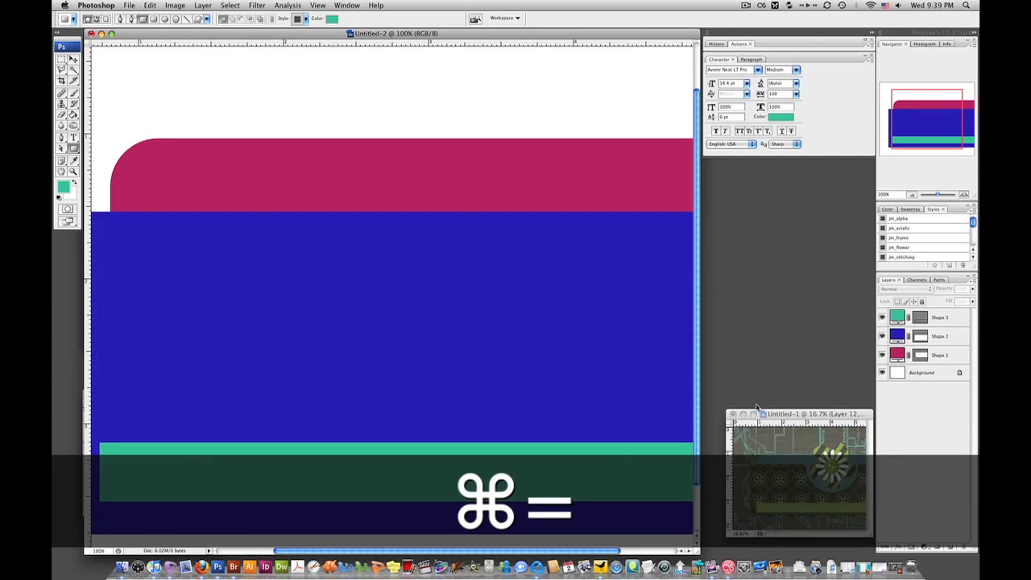
{"action": "key", "text": "super+minus"}
{"action": "left_click", "coordinate": [794, 416]}
{"action": "key", "text": "super+equal"}
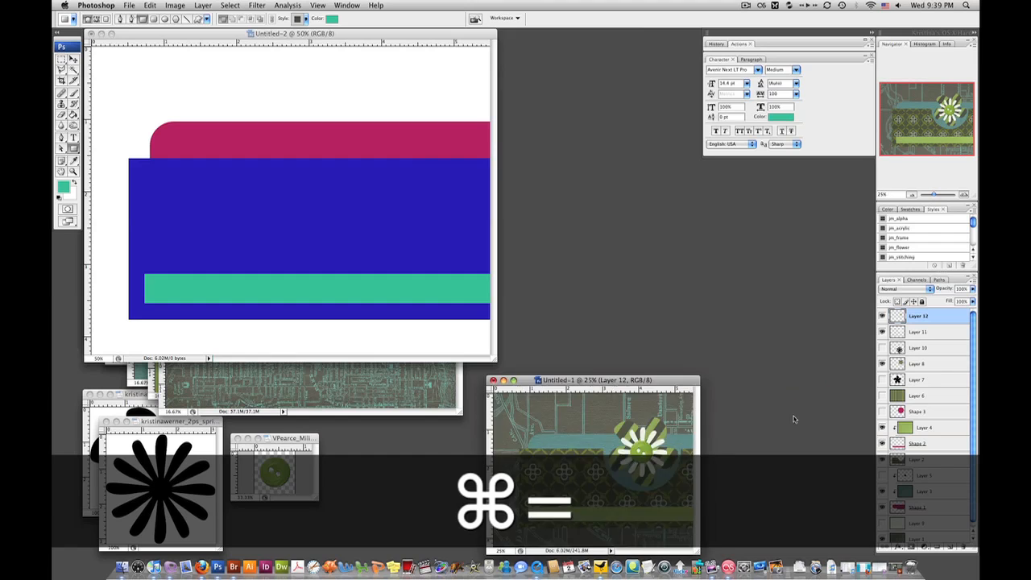
{"action": "key", "text": "super+equal"}
{"action": "key", "text": "super+equal"}
{"action": "key", "text": "super+equal"}
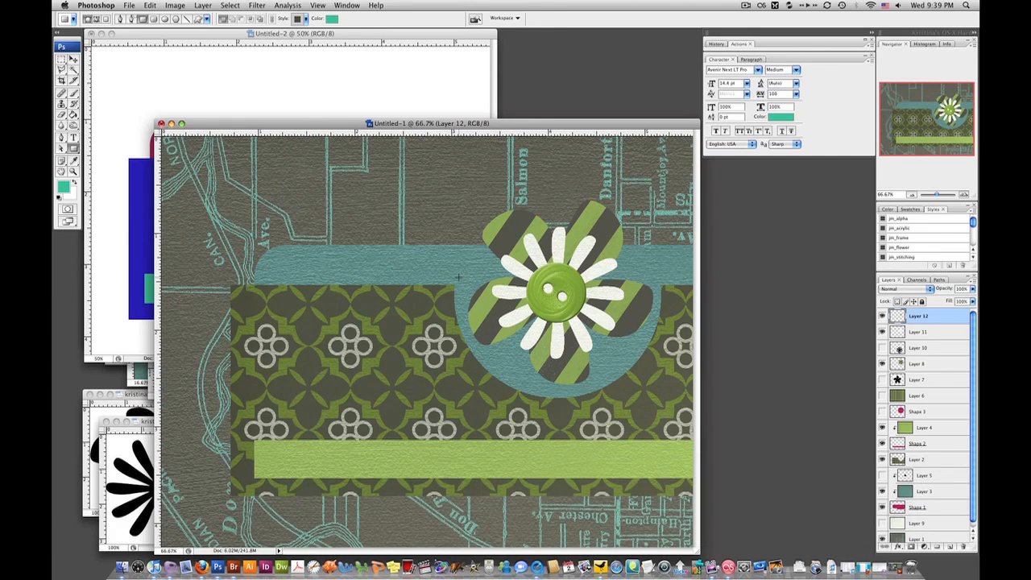
Rasterize the blue rectangle's layer, Shape 2, in the Untitled-2 document.
{"action": "left_click", "coordinate": [357, 37]}
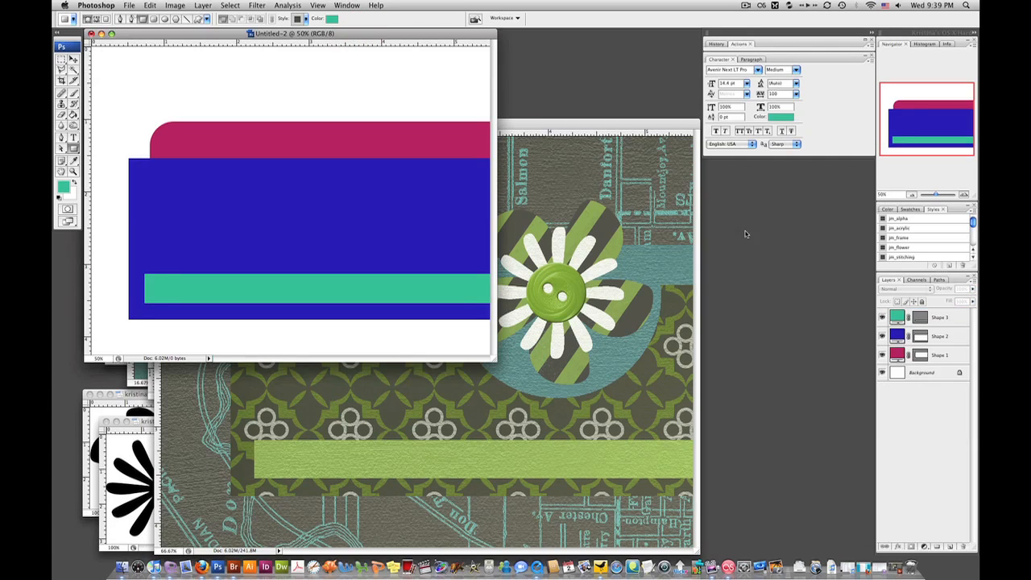
{"action": "left_click", "coordinate": [951, 336]}
{"action": "left_click", "coordinate": [952, 337], "text": "ctrl"}
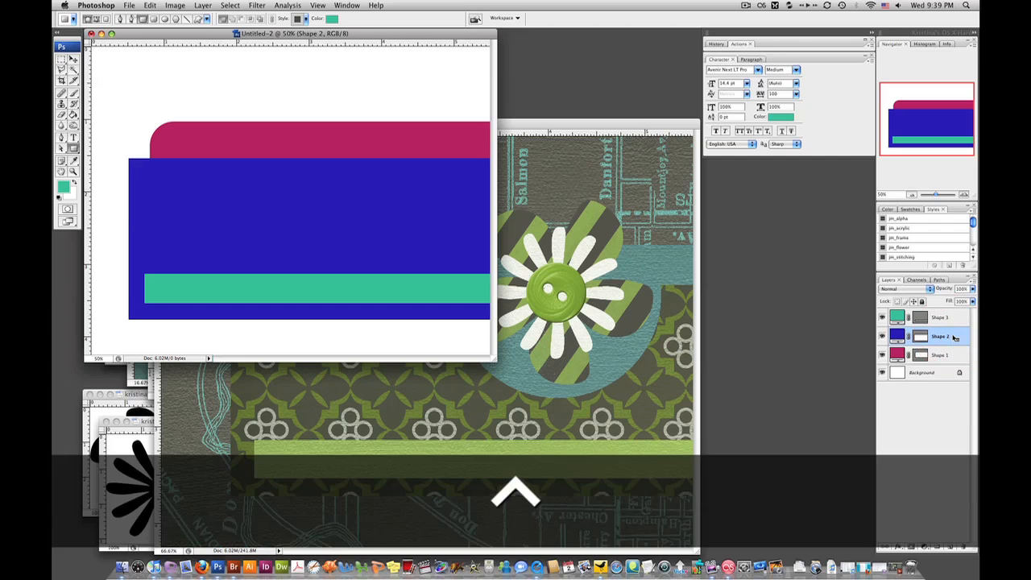
{"action": "left_click", "coordinate": [944, 396]}
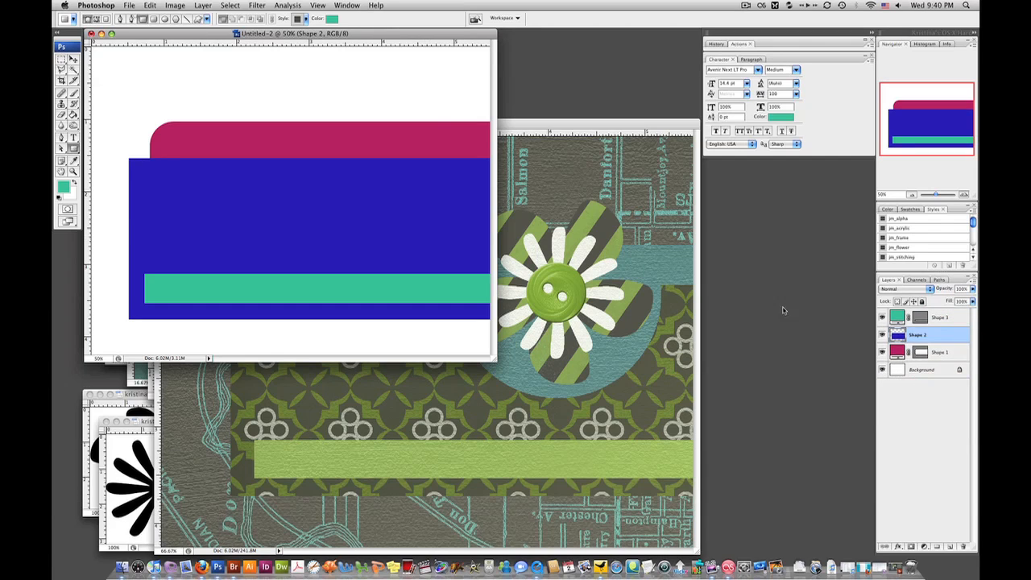
Cut a circular notch about 2.3 inches across out of the blue rectangle's upper edge on layer Shape 2, and clear the selection.
{"action": "key", "text": "ctrl"}
{"action": "left_click", "coordinate": [62, 61]}
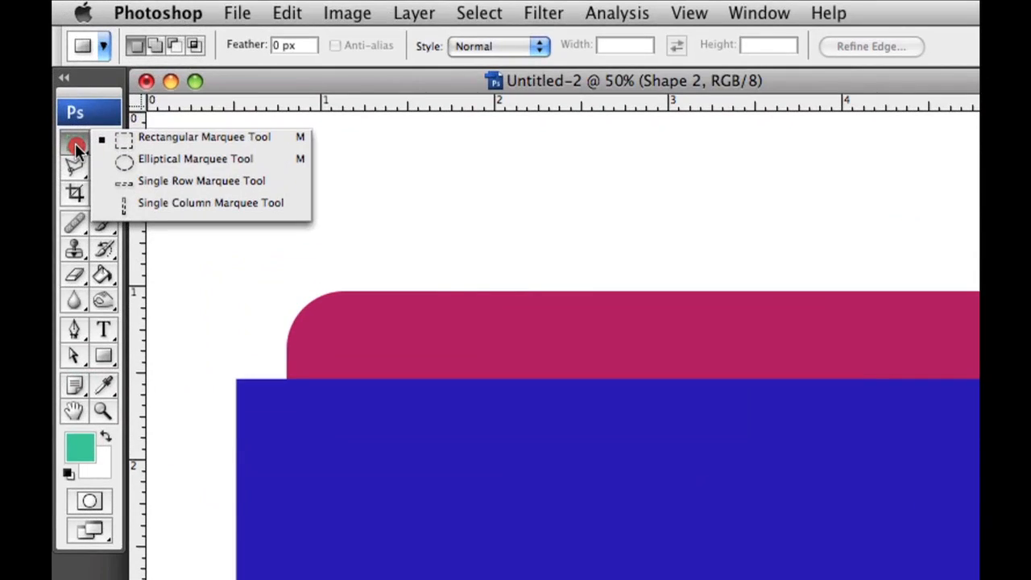
{"action": "left_click_drag", "start_coordinate": [76, 147], "coordinate": [138, 159]}
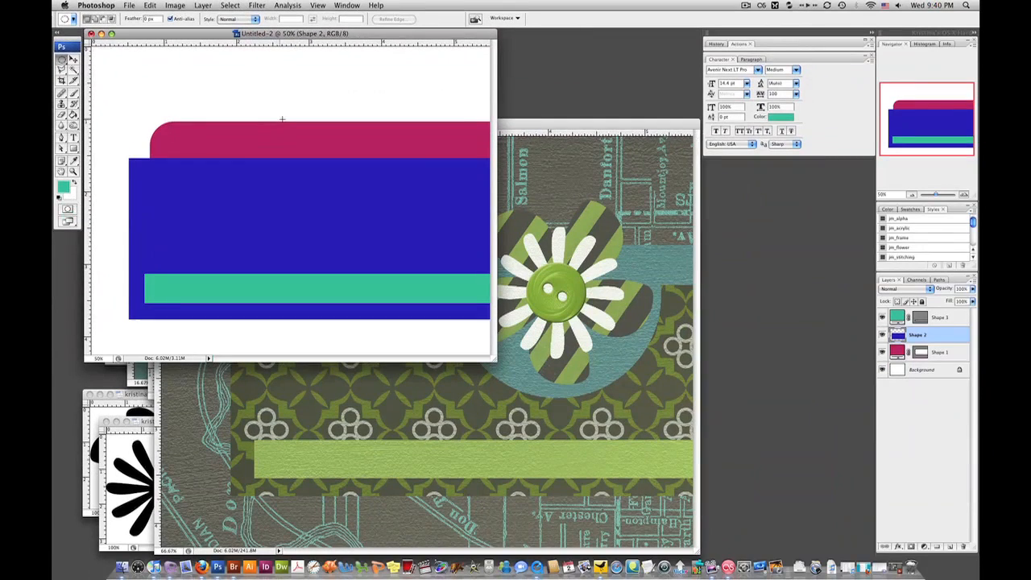
{"action": "key", "text": "shift"}
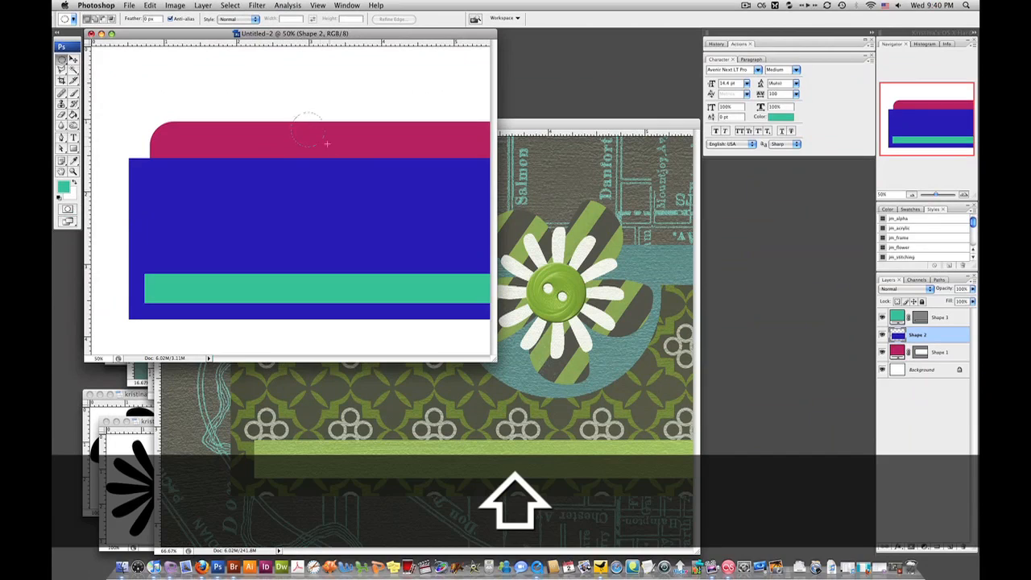
{"action": "left_click_drag", "start_coordinate": [389, 195], "coordinate": [503, 254]}
{"action": "key", "text": "space"}
{"action": "key", "text": "space"}
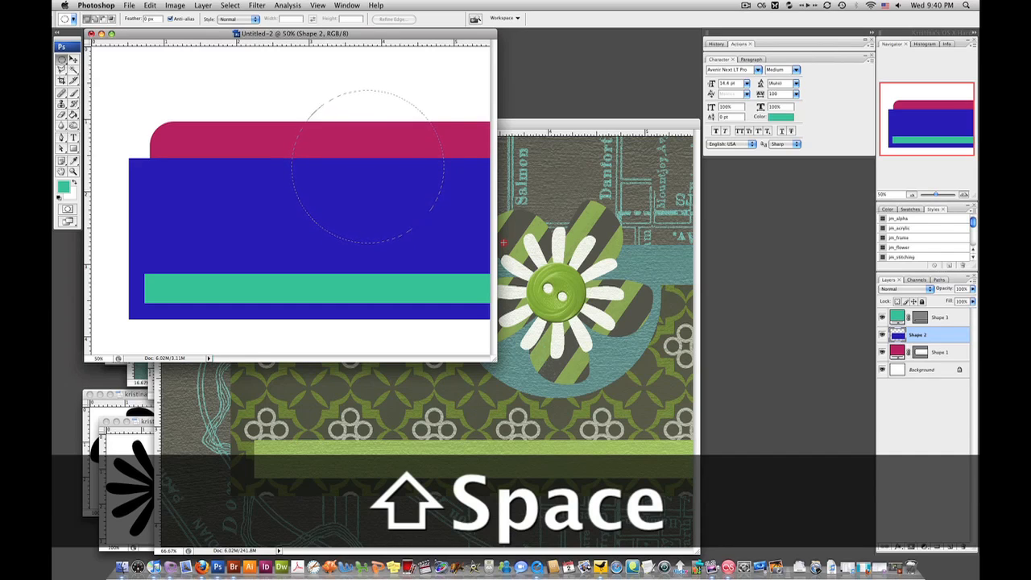
{"action": "left_click_drag", "start_coordinate": [501, 239], "coordinate": [518, 251]}
{"action": "key", "text": "space"}
{"action": "left_click_drag", "start_coordinate": [516, 246], "coordinate": [516, 245]}
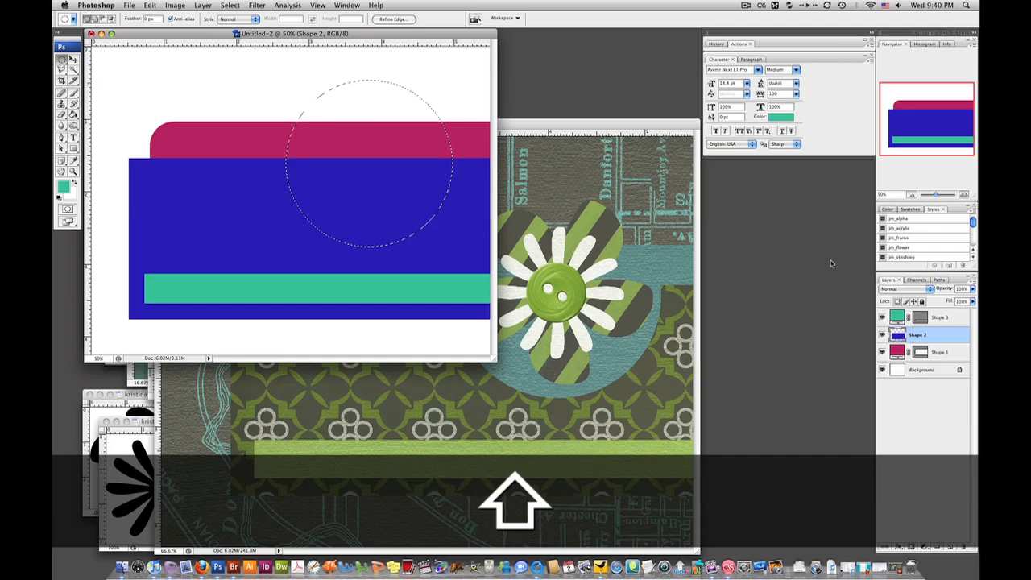
{"action": "key", "text": "BackSpace"}
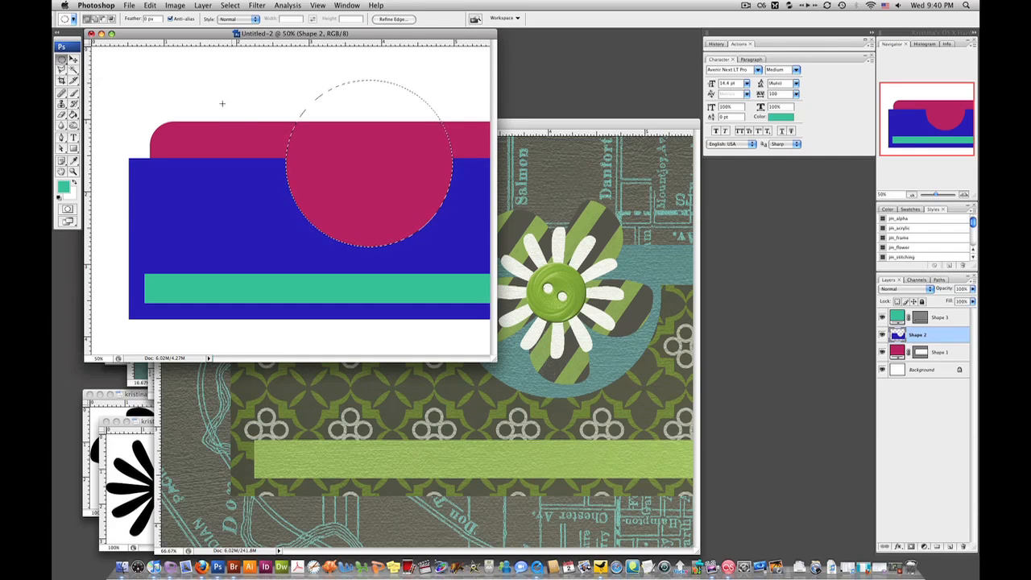
{"action": "left_click", "coordinate": [299, 104]}
Zoom the sample card Untitled-1 out to 50% and move its window aside to uncover the flower and button images.
{"action": "left_click", "coordinate": [570, 125]}
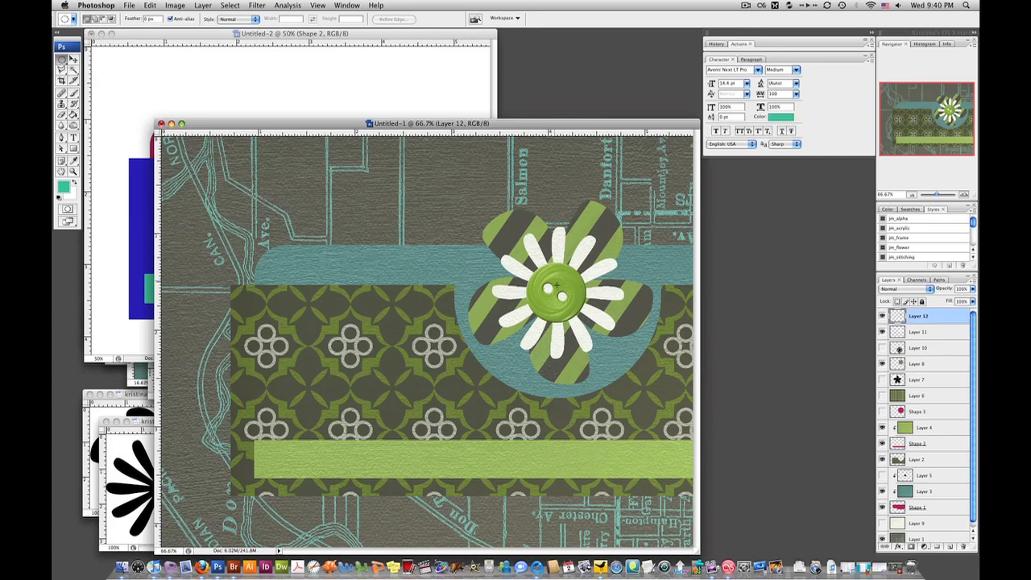
{"action": "key", "text": "super+minus"}
{"action": "left_click_drag", "start_coordinate": [407, 125], "coordinate": [675, 195]}
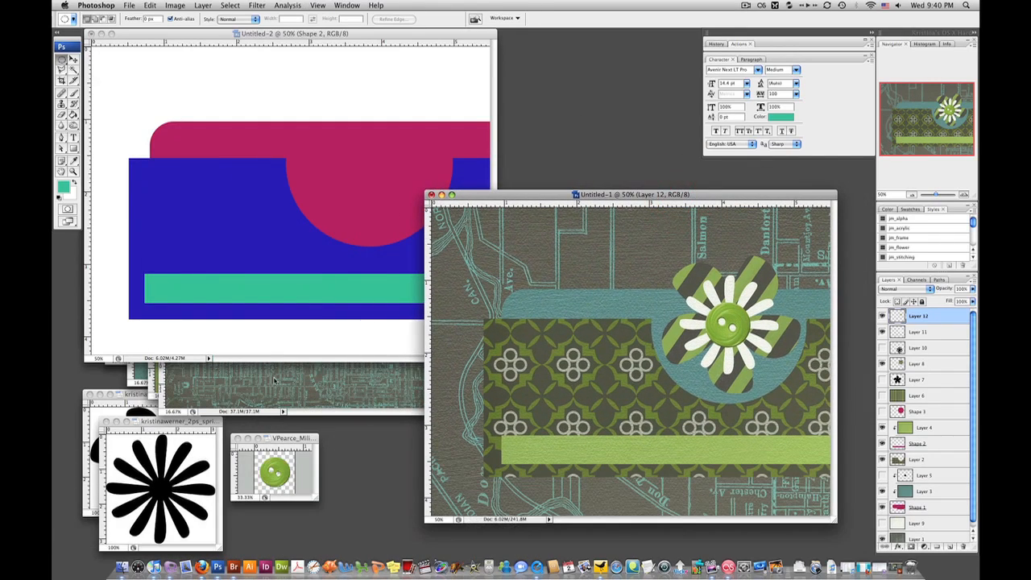
Copy the entire black five-petal flower image and paste it into Untitled-2.
{"action": "left_click", "coordinate": [179, 424]}
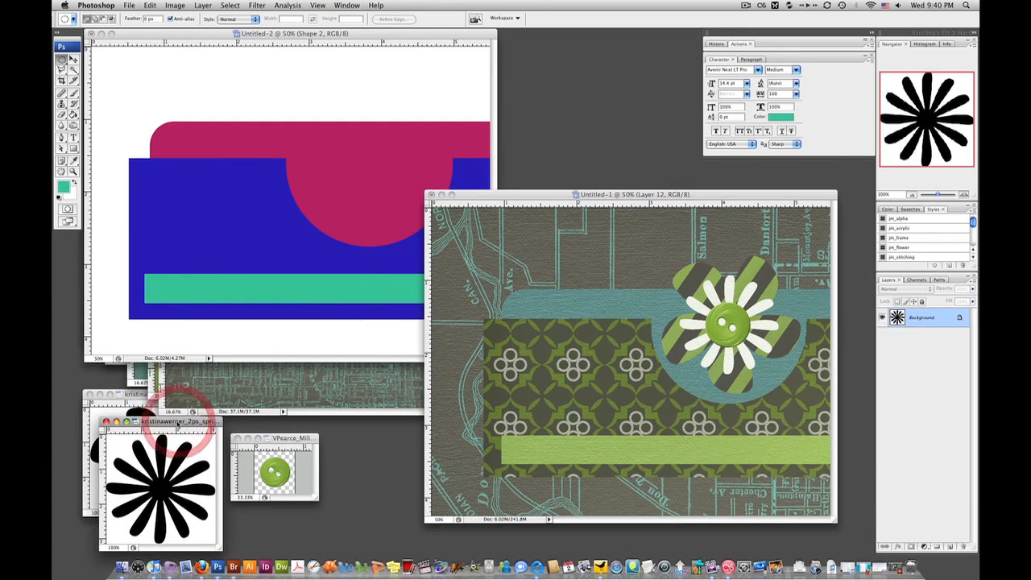
{"action": "left_click", "coordinate": [139, 395]}
{"action": "left_click_drag", "start_coordinate": [139, 395], "coordinate": [184, 59]}
{"action": "key", "text": "super+a"}
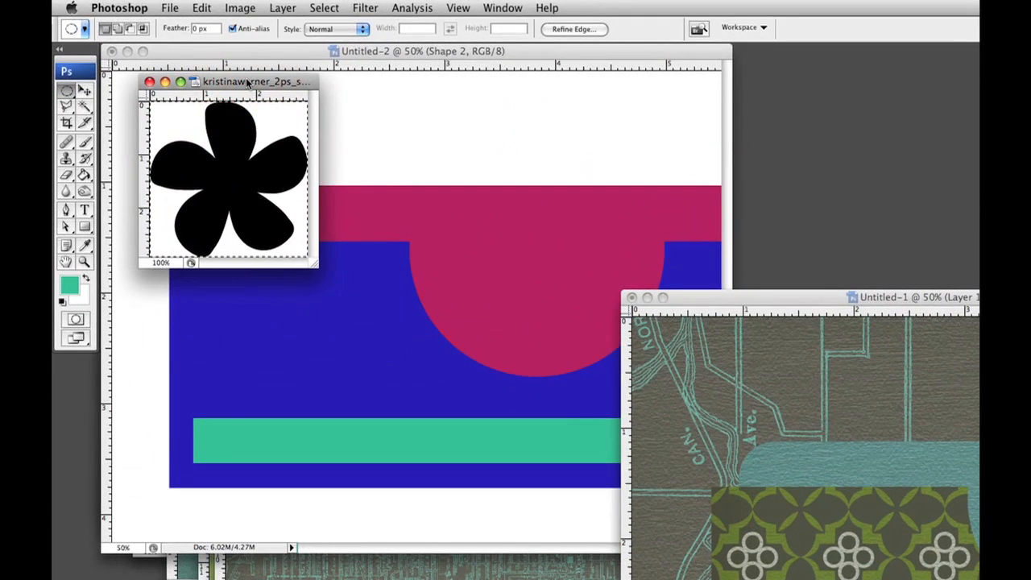
{"action": "left_click_drag", "start_coordinate": [247, 83], "coordinate": [201, 508]}
{"action": "key", "text": "v"}
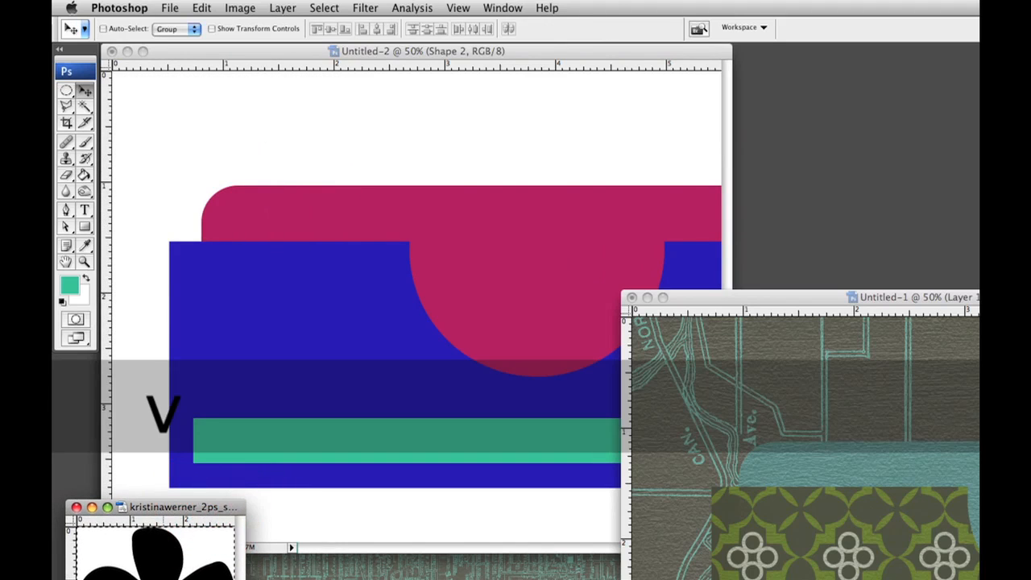
{"action": "key", "text": "super+a"}
{"action": "key", "text": "super+c"}
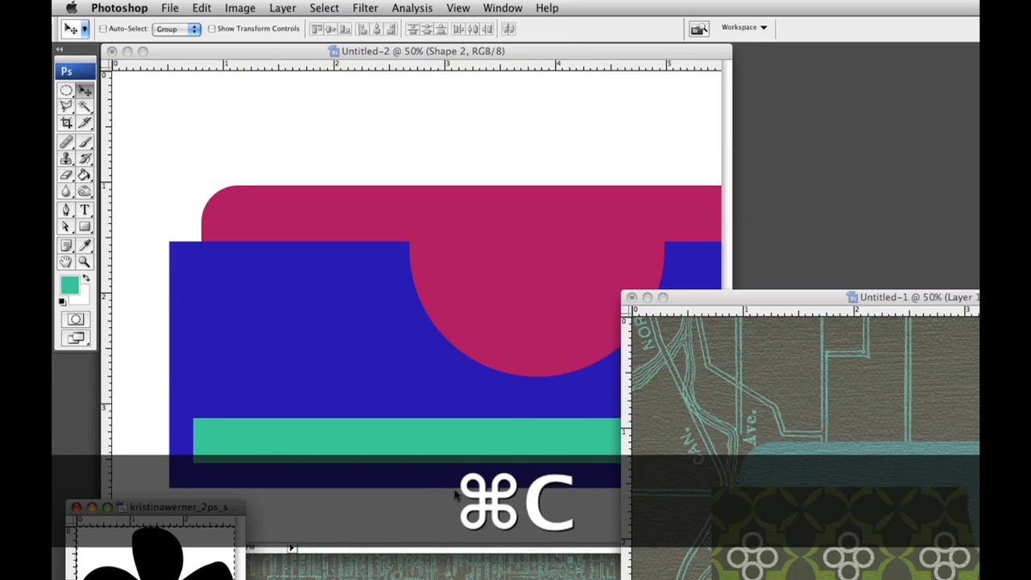
{"action": "left_click", "coordinate": [459, 51]}
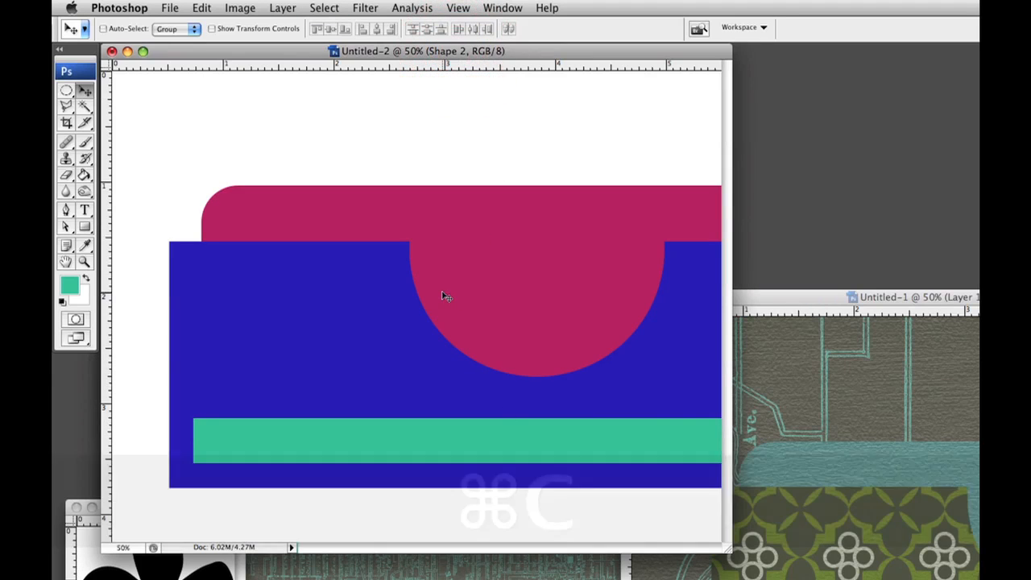
{"action": "key", "text": "super+v"}
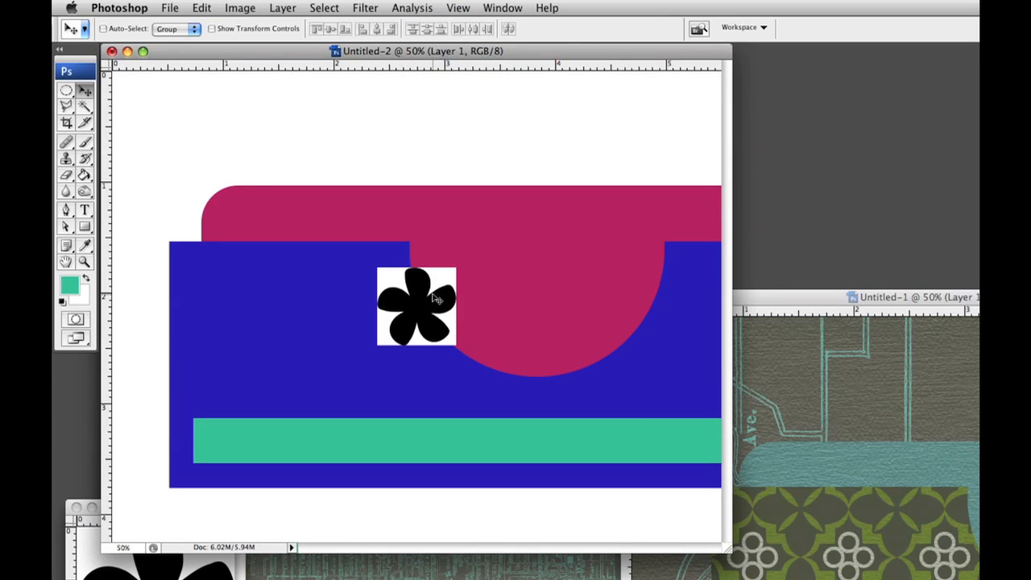
Scale the pasted five-petal flower proportionally to about 298% and position it over the circular notch.
{"action": "key", "text": "super+t"}
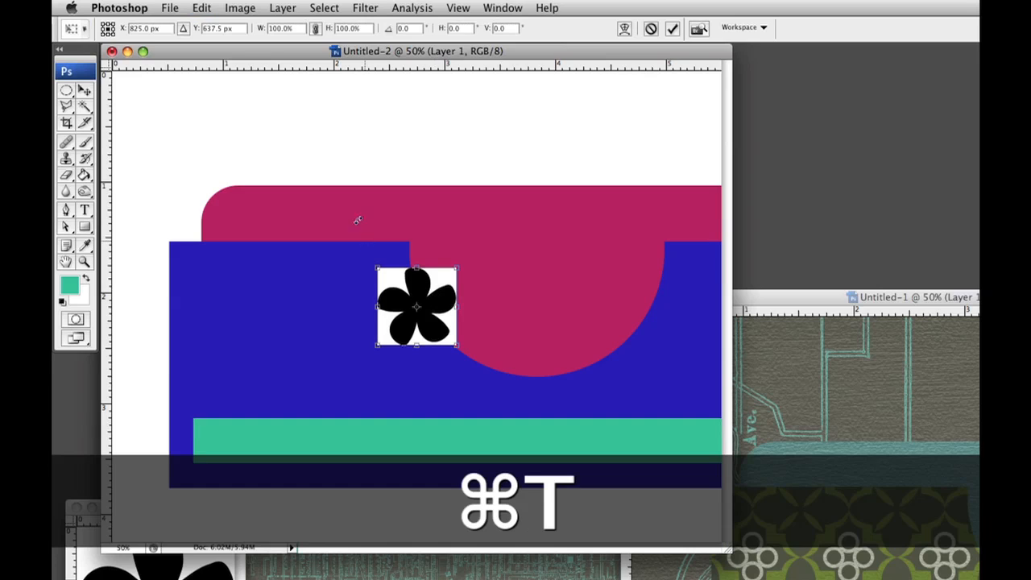
{"action": "left_click", "coordinate": [214, 10]}
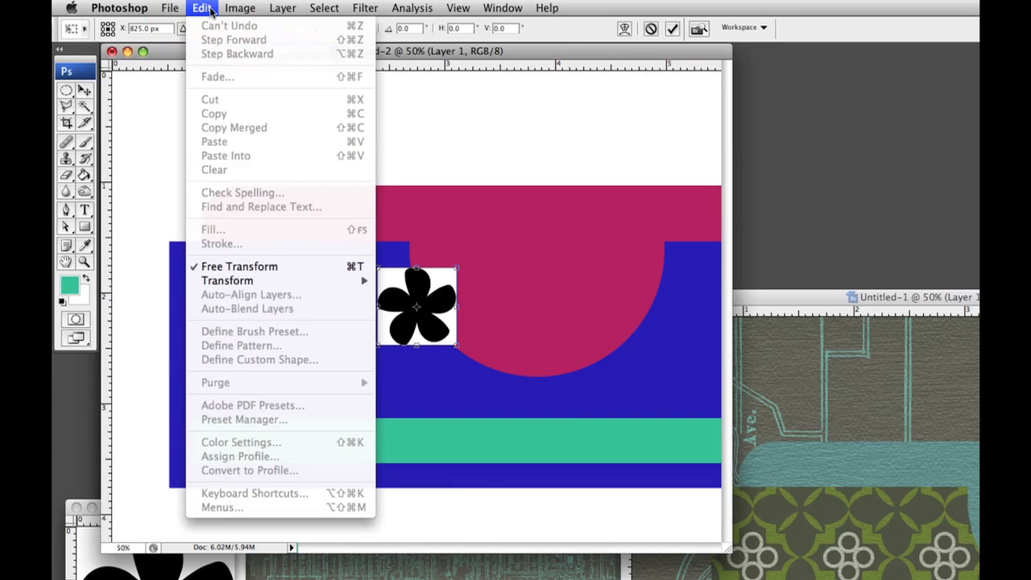
{"action": "left_click", "coordinate": [472, 52]}
{"action": "left_click_drag", "start_coordinate": [457, 268], "coordinate": [633, 164]}
{"action": "left_click_drag", "start_coordinate": [462, 284], "coordinate": [503, 292]}
{"action": "left_click_drag", "start_coordinate": [645, 133], "coordinate": [657, 122]}
{"action": "left_click_drag", "start_coordinate": [504, 288], "coordinate": [497, 288]}
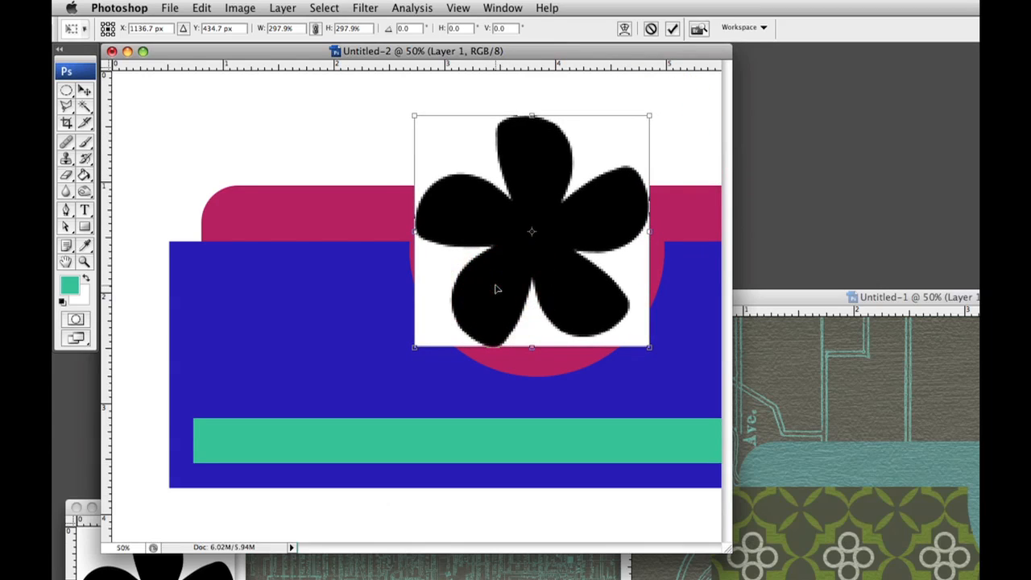
{"action": "key", "text": "Return"}
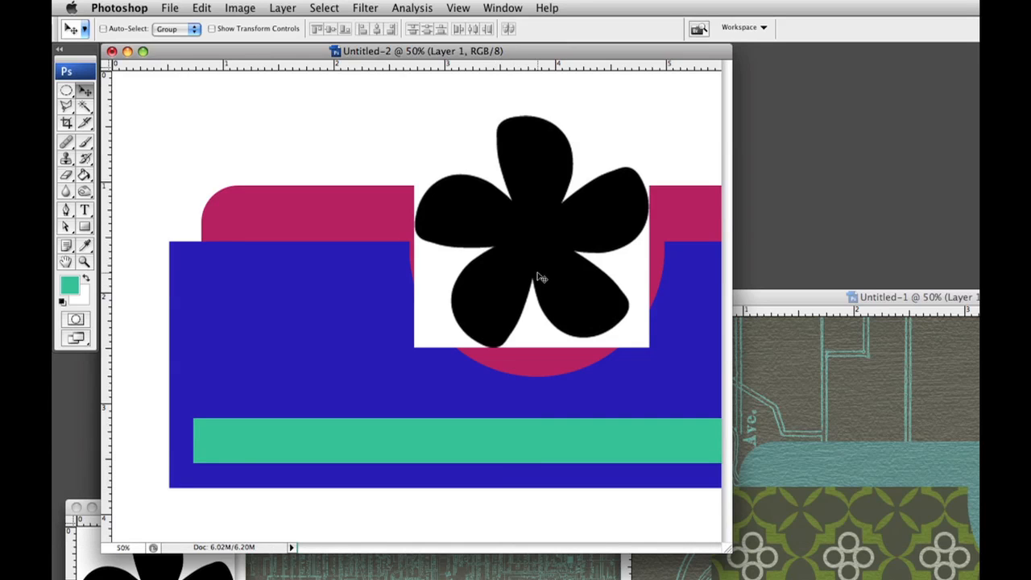
Select the black flower with the Magic Wand, invert the selection, delete the white background around it, and deselect.
{"action": "left_click", "coordinate": [84, 107]}
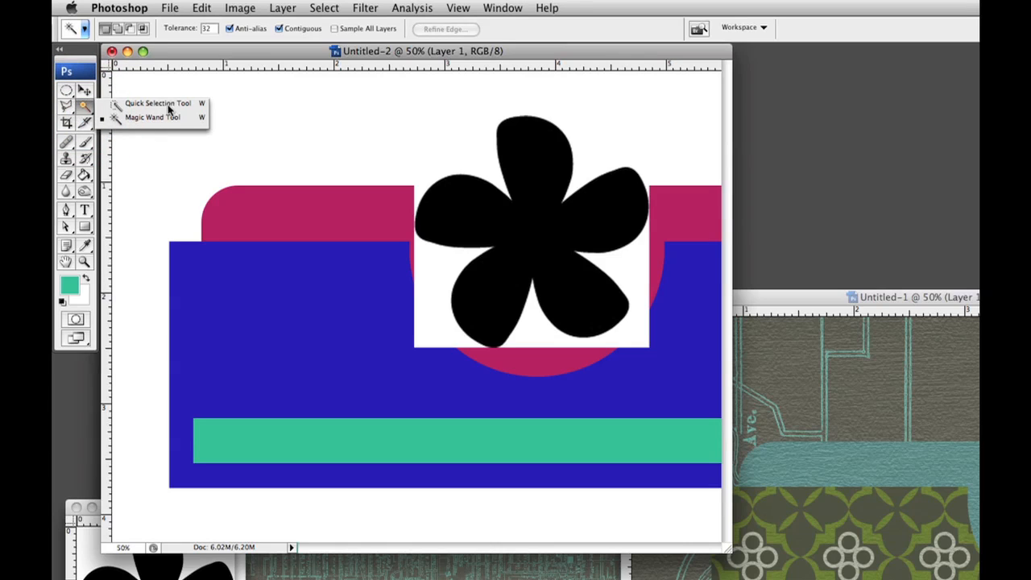
{"action": "left_click", "coordinate": [516, 228]}
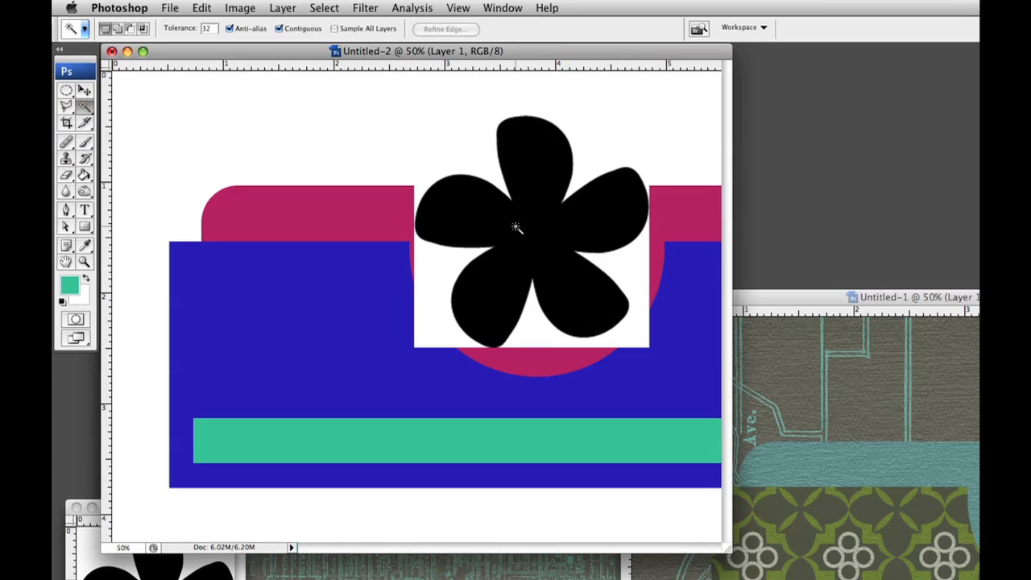
{"action": "left_click", "coordinate": [471, 222]}
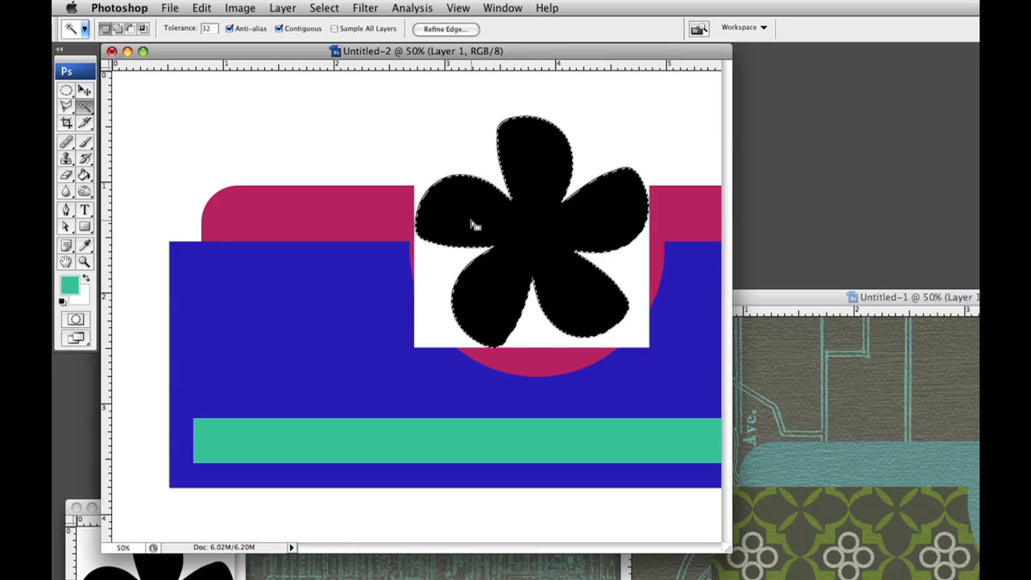
{"action": "left_click", "coordinate": [334, 9]}
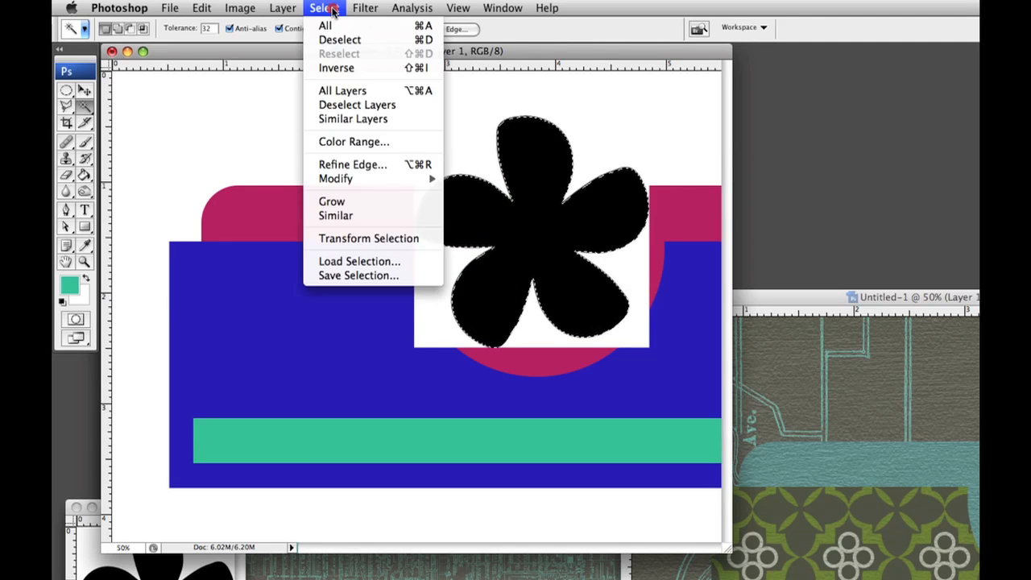
{"action": "left_click", "coordinate": [341, 67]}
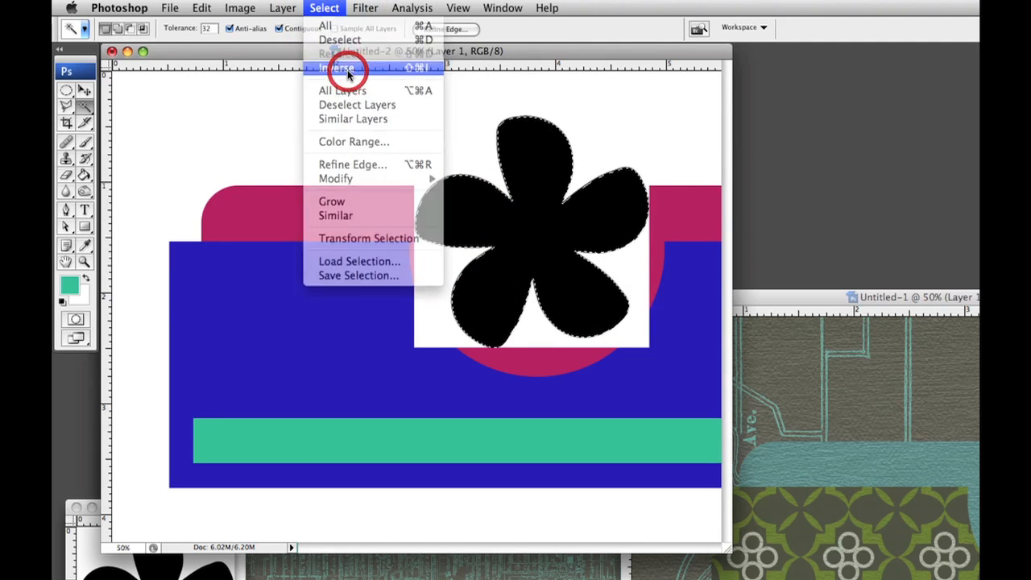
{"action": "key", "text": "Delete"}
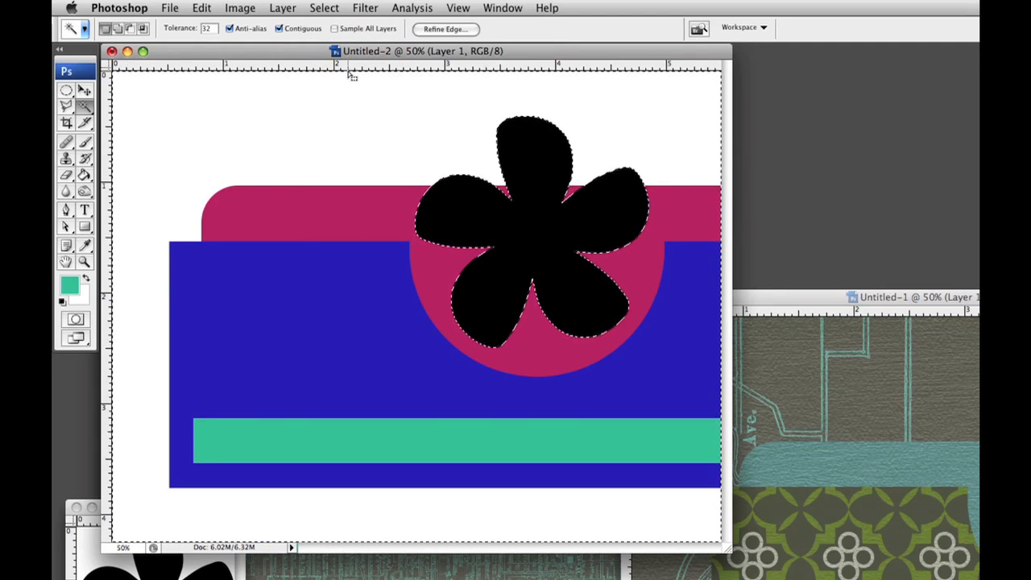
{"action": "key", "text": "m"}
{"action": "left_click", "coordinate": [296, 230]}
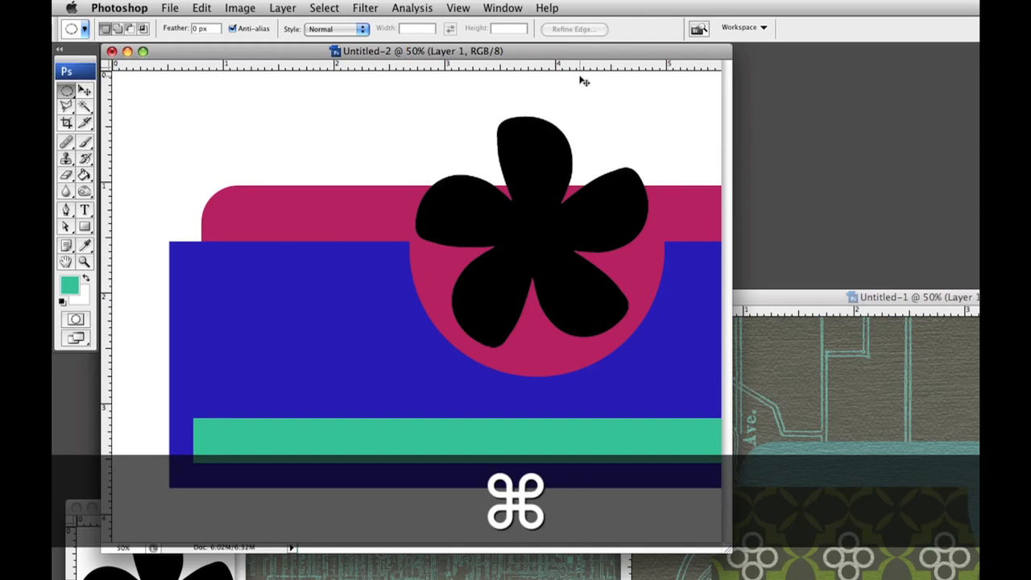
Rotate the five-petal flower about 33.6° clockwise.
{"action": "key", "text": "super+t"}
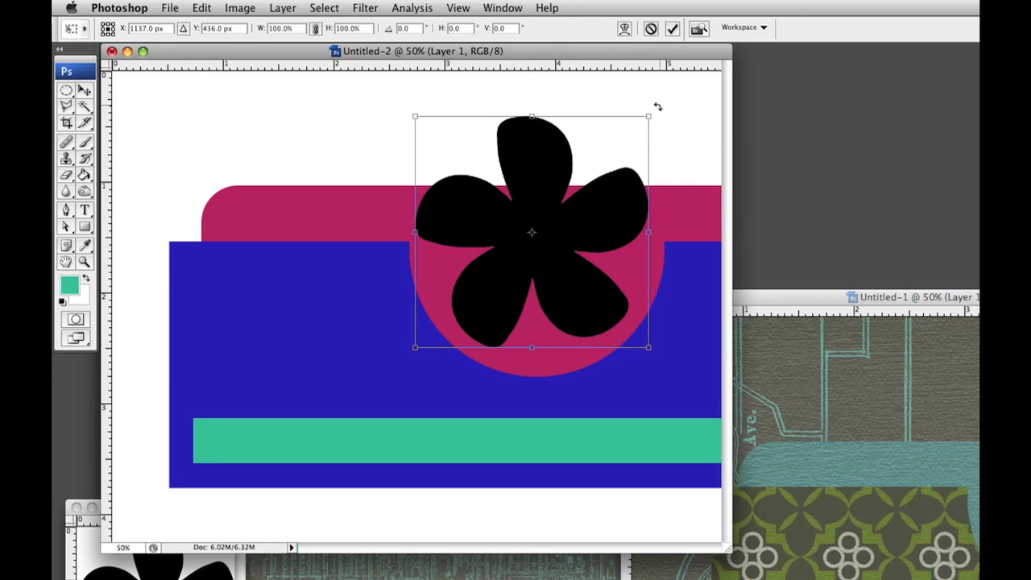
{"action": "left_click_drag", "start_coordinate": [660, 106], "coordinate": [682, 202]}
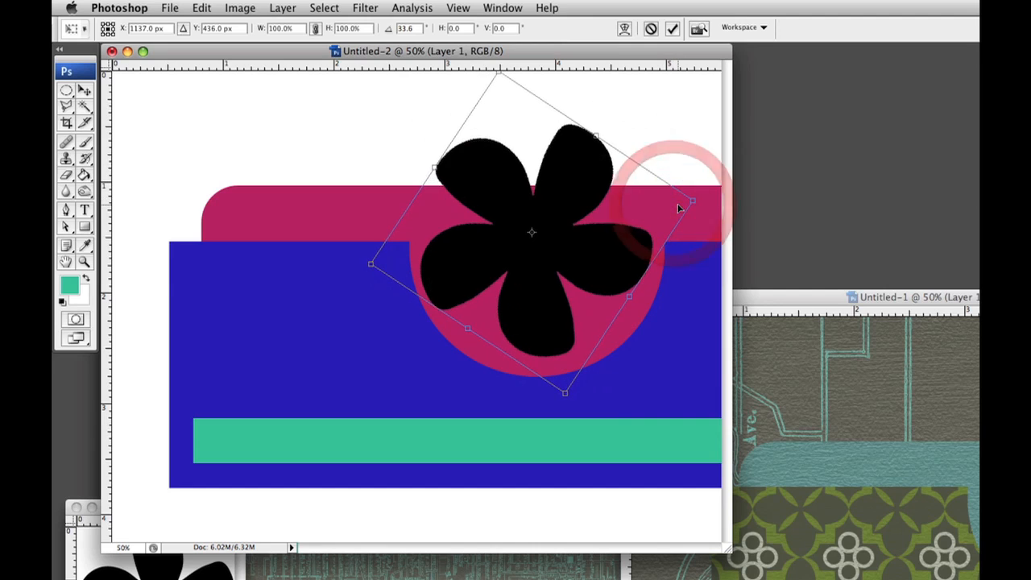
{"action": "key", "text": "Return"}
Copy the entire thin-petalled daisy image and paste it into Untitled-2.
{"action": "key", "text": "w"}
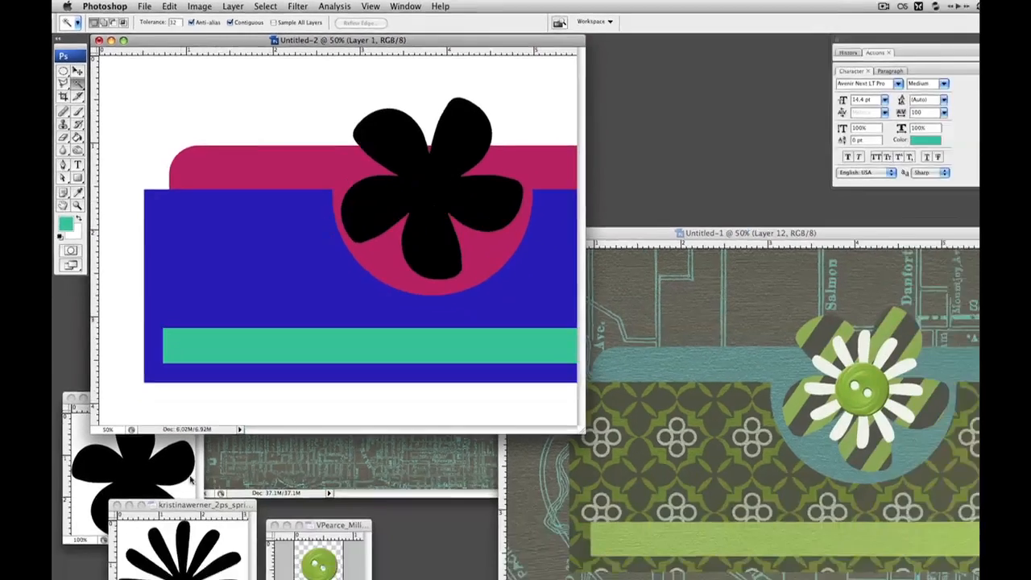
{"action": "left_click", "coordinate": [163, 423]}
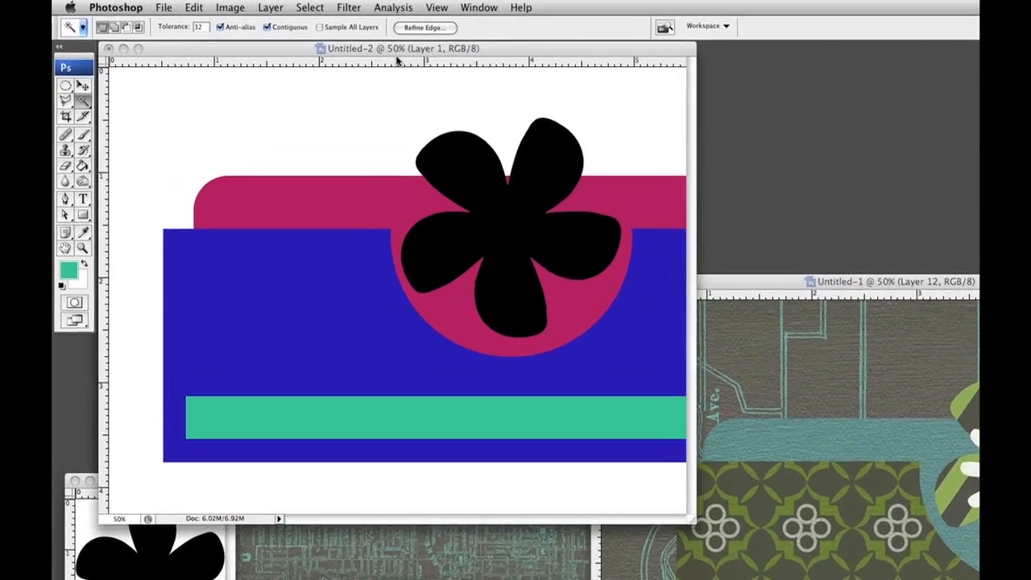
{"action": "key", "text": "super+v"}
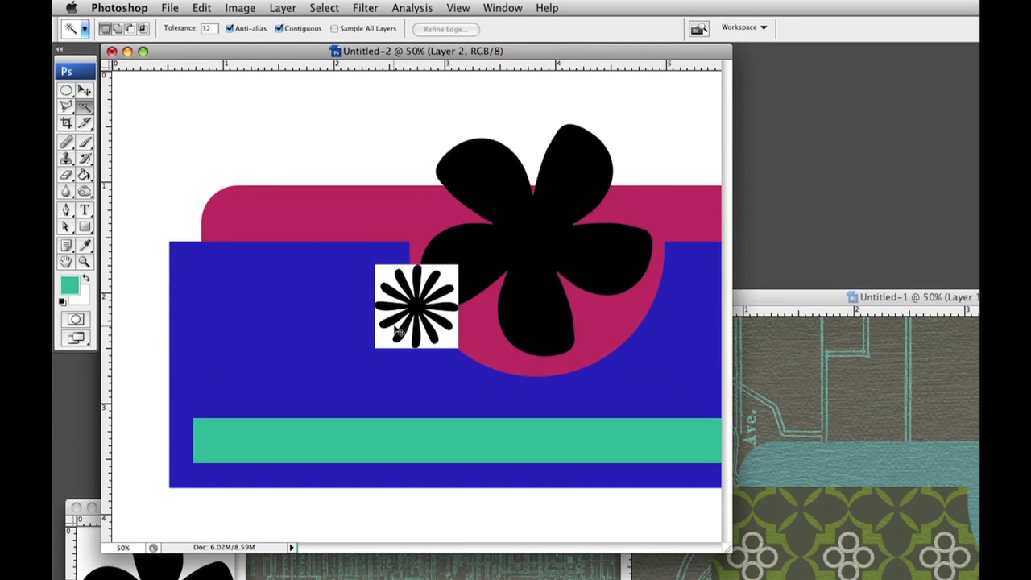
Scale the pasted daisy proportionally to about 204% and centre it over the five-petal flower.
{"action": "key", "text": "super+t"}
{"action": "left_click_drag", "start_coordinate": [457, 263], "coordinate": [538, 185]}
{"action": "left_click_drag", "start_coordinate": [457, 278], "coordinate": [538, 253]}
{"action": "left_click_drag", "start_coordinate": [453, 325], "coordinate": [449, 331]}
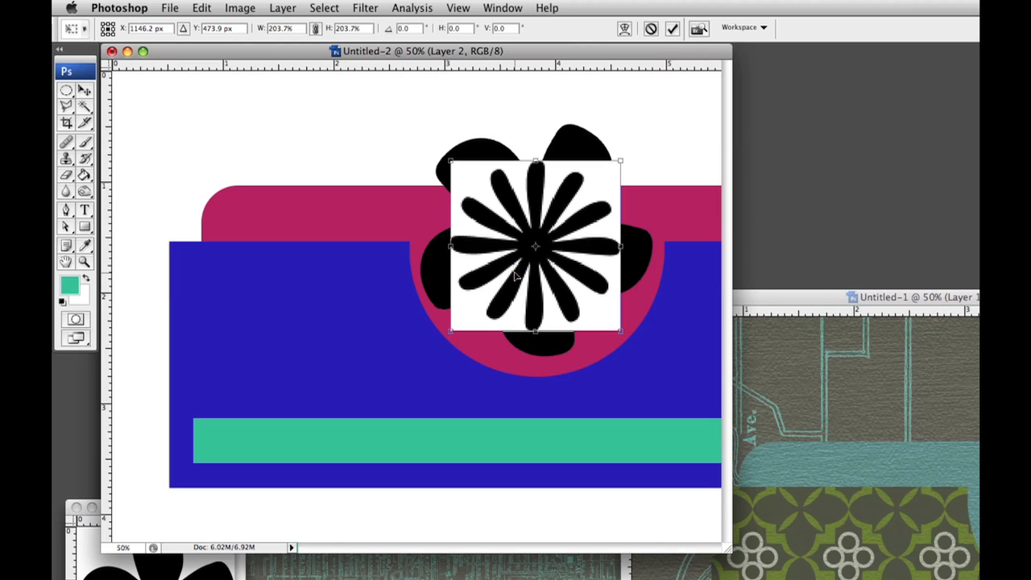
{"action": "key", "text": "Return"}
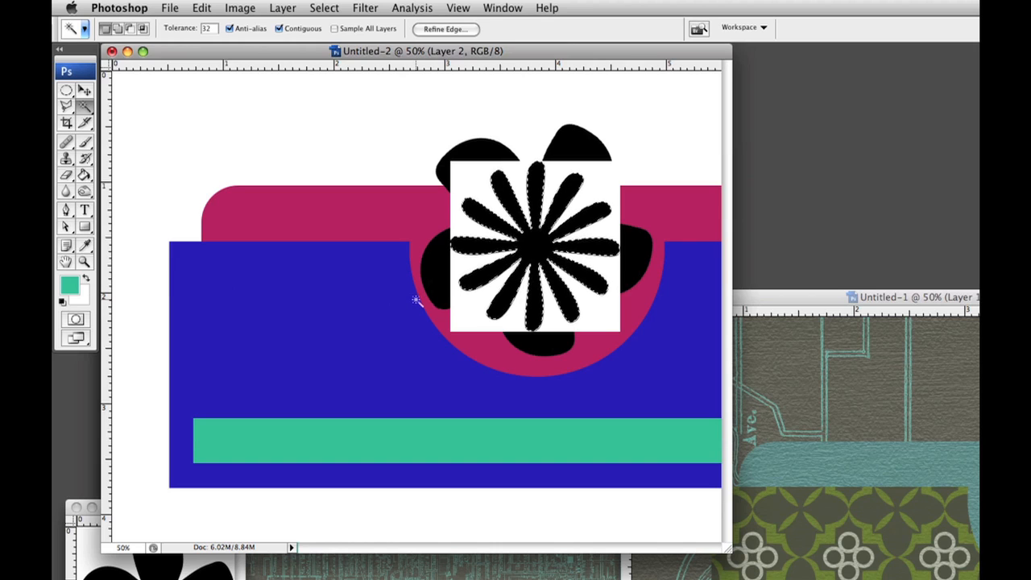
Fill the selected daisy shape with the green foreground color at 100% opacity, and remove the white background around it.
{"action": "key", "text": "shift+BackSpace"}
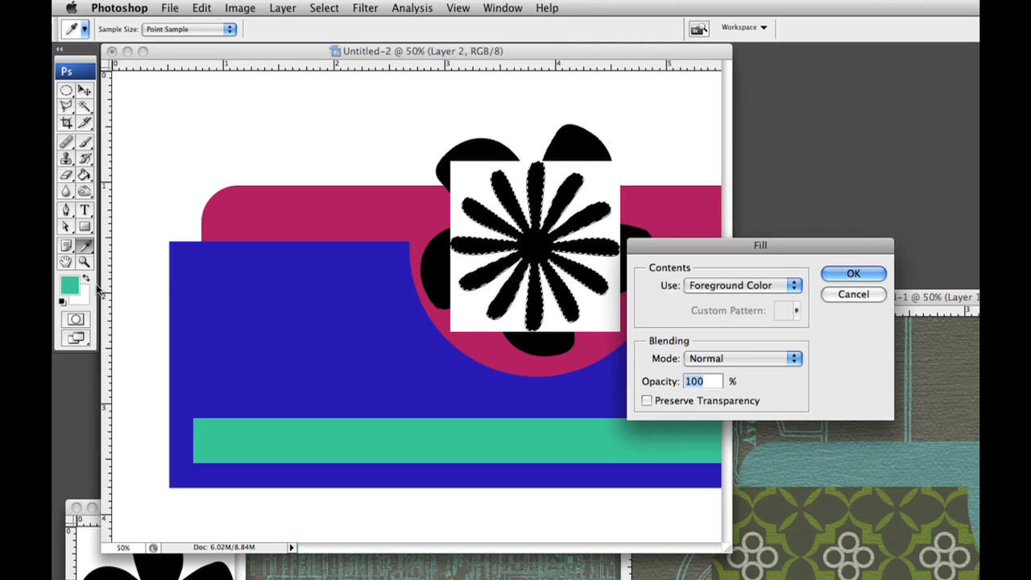
{"action": "left_click", "coordinate": [854, 274]}
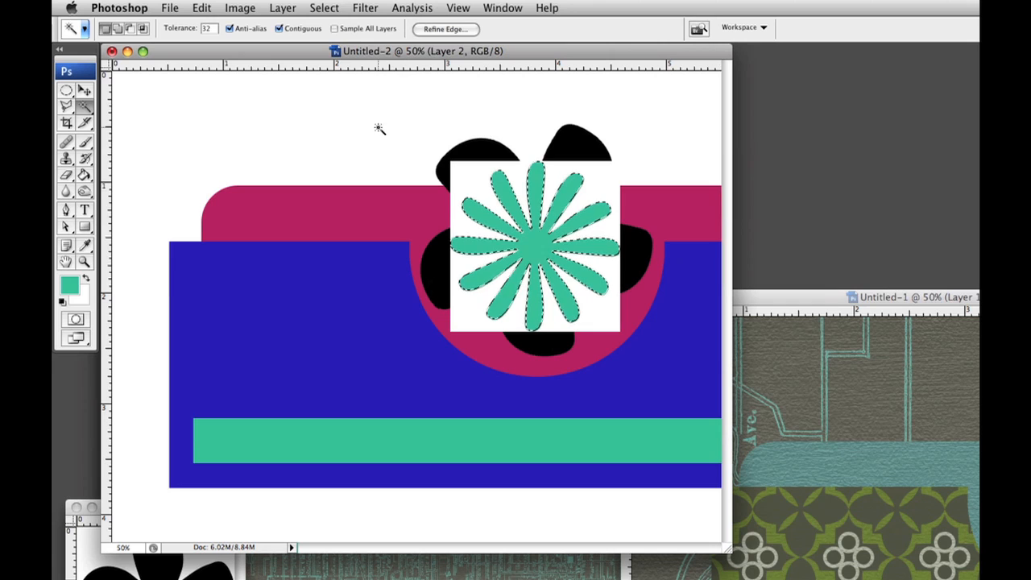
{"action": "left_click", "coordinate": [332, 8]}
{"action": "left_click", "coordinate": [338, 69]}
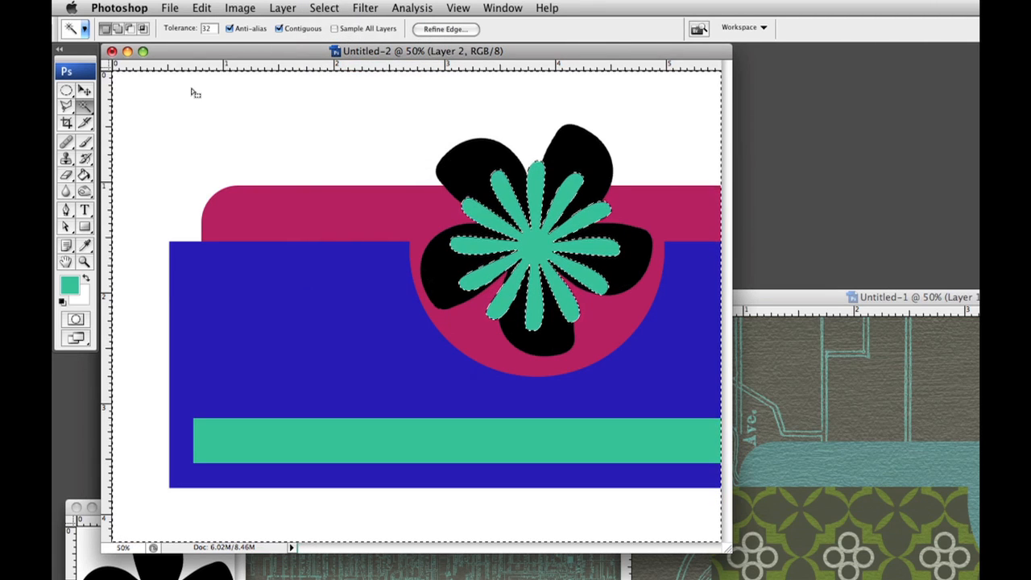
Deselect the daisy and shift it slightly upward over the five-petal flower.
{"action": "key", "text": "m"}
{"action": "key", "text": "super+d"}
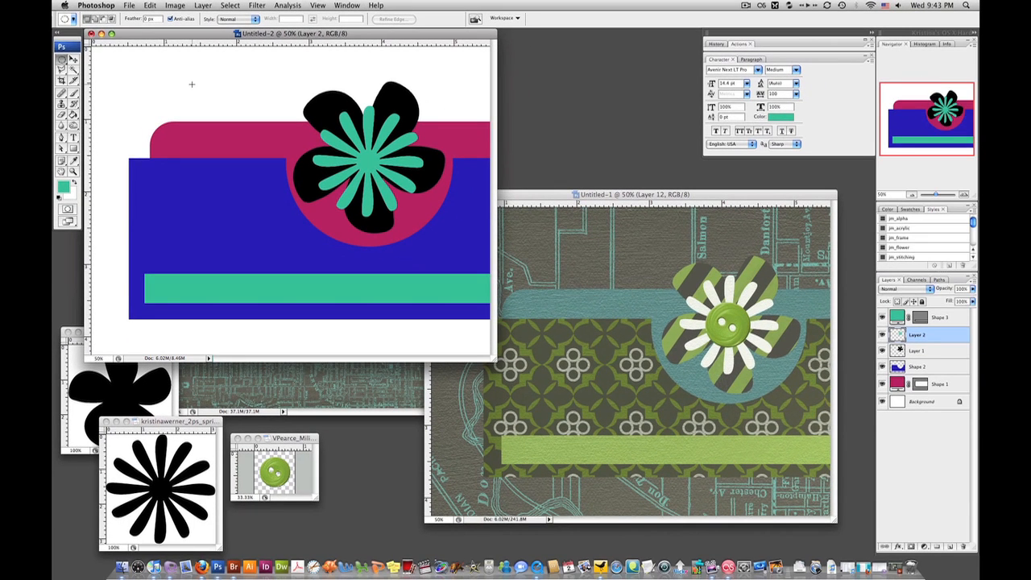
{"action": "key", "text": "v"}
{"action": "left_click_drag", "start_coordinate": [368, 160], "coordinate": [368, 155]}
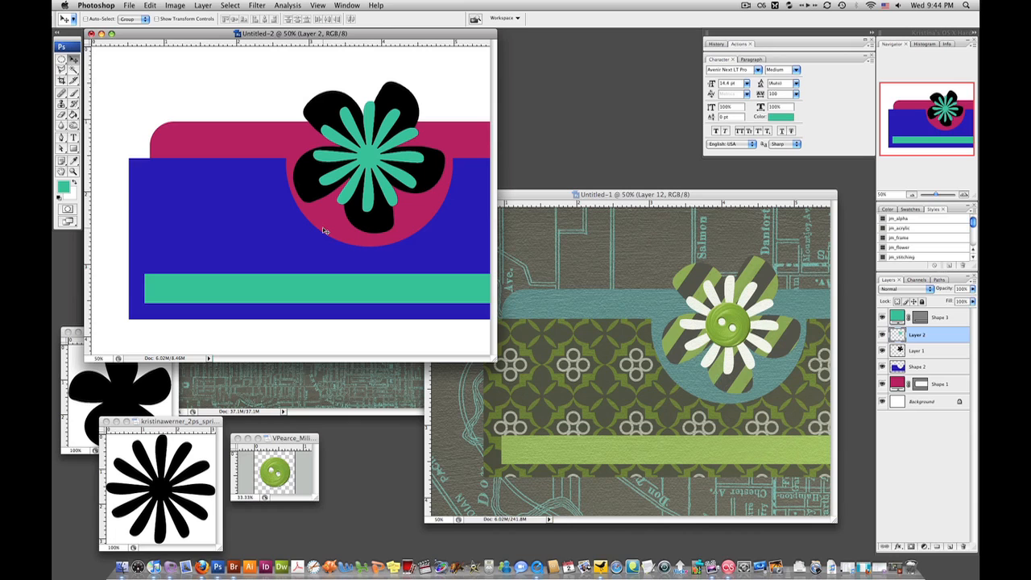
Reduce the Untitled-1 sample view to 12.5% and park it out of the way, then reposition and enlarge the Untitled-2 window.
{"action": "left_click", "coordinate": [574, 198]}
{"action": "key", "text": "super+minus"}
{"action": "key", "text": "super+minus"}
{"action": "key", "text": "super+minus"}
{"action": "key", "text": "super+minus"}
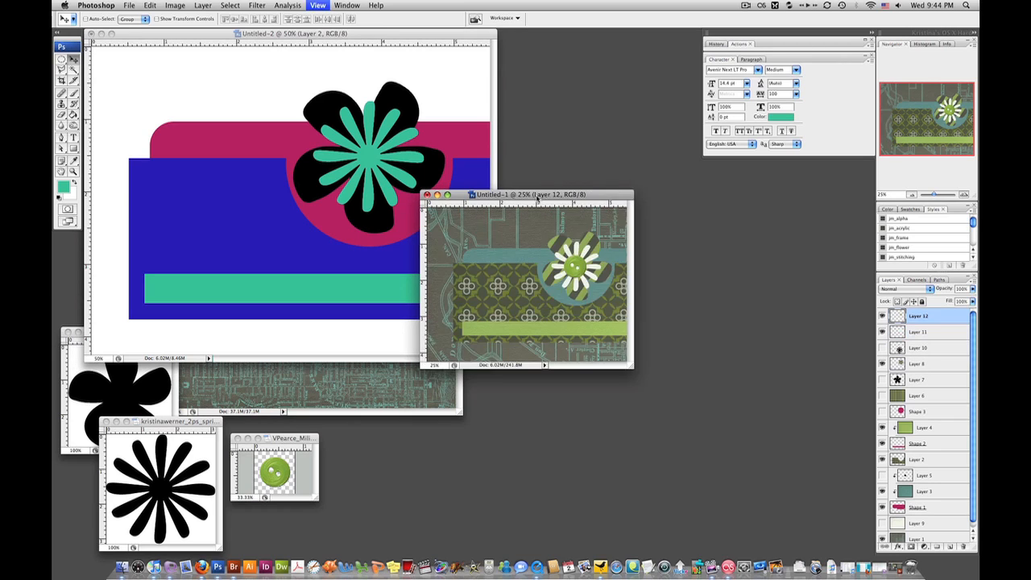
{"action": "left_click_drag", "start_coordinate": [480, 193], "coordinate": [802, 445]}
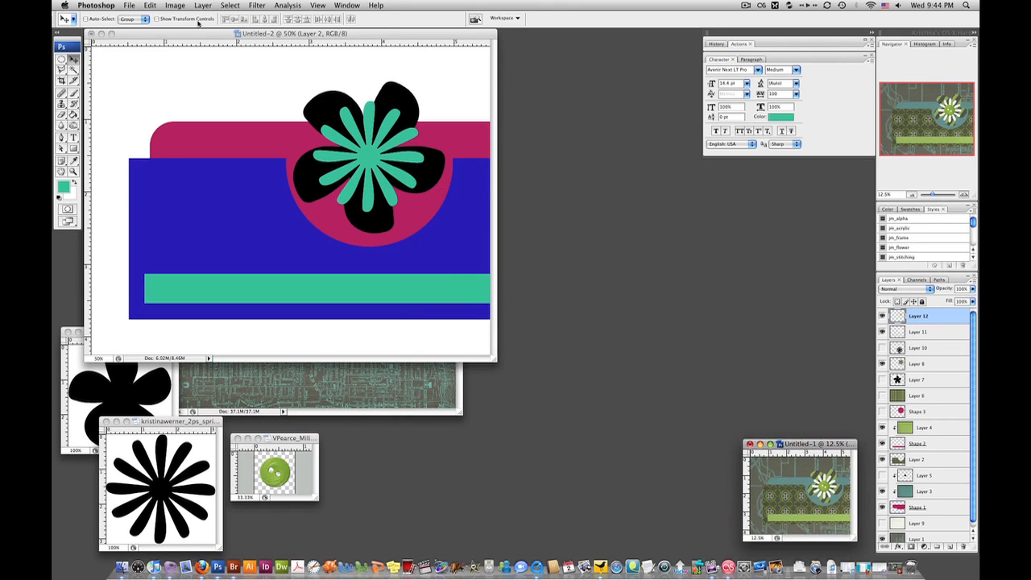
{"action": "left_click_drag", "start_coordinate": [195, 33], "coordinate": [400, 140]}
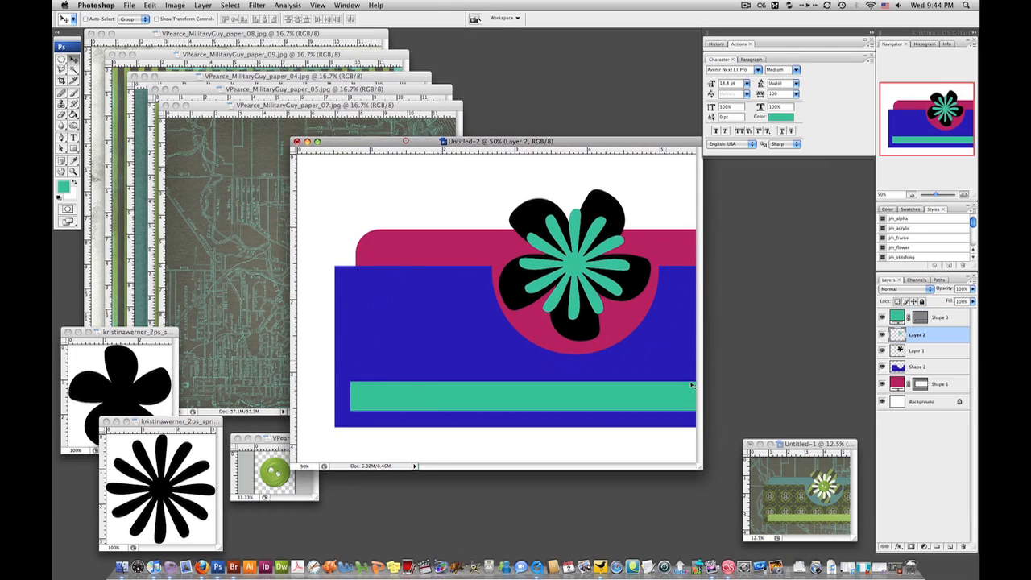
{"action": "left_click_drag", "start_coordinate": [699, 467], "coordinate": [763, 529]}
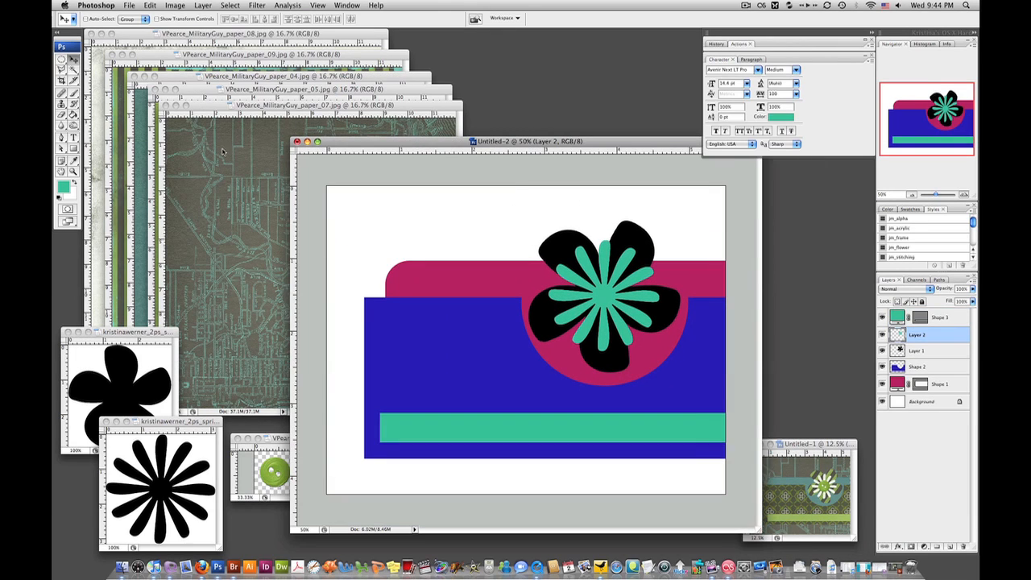
Copy the whole VPearce_MilitaryGuy_paper_07.jpg map paper, paste it directly above the Background layer in Untitled-2, and reposition it.
{"action": "left_click", "coordinate": [190, 104]}
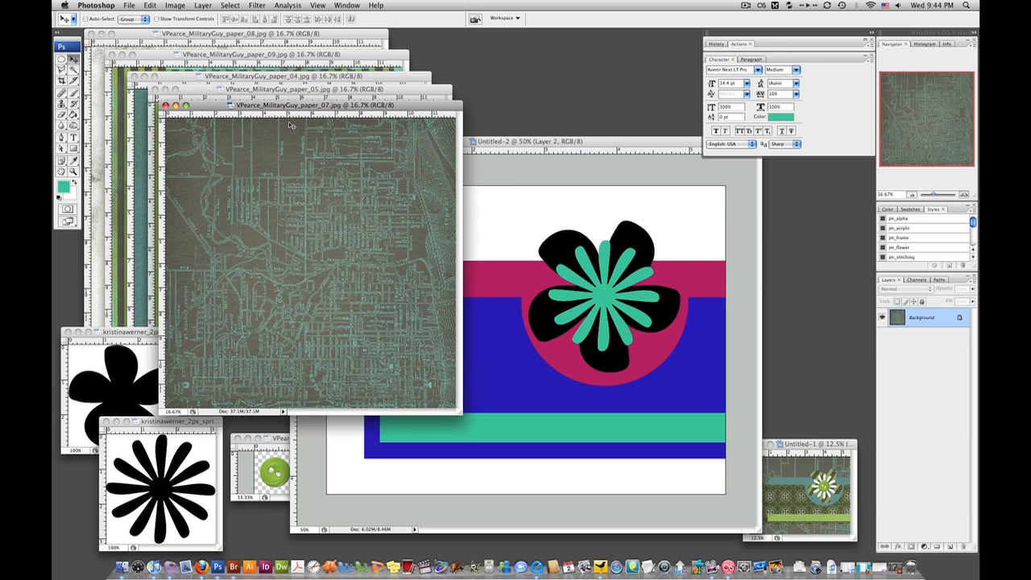
{"action": "key", "text": "super+a"}
{"action": "key", "text": "super+c"}
{"action": "left_click", "coordinate": [511, 175]}
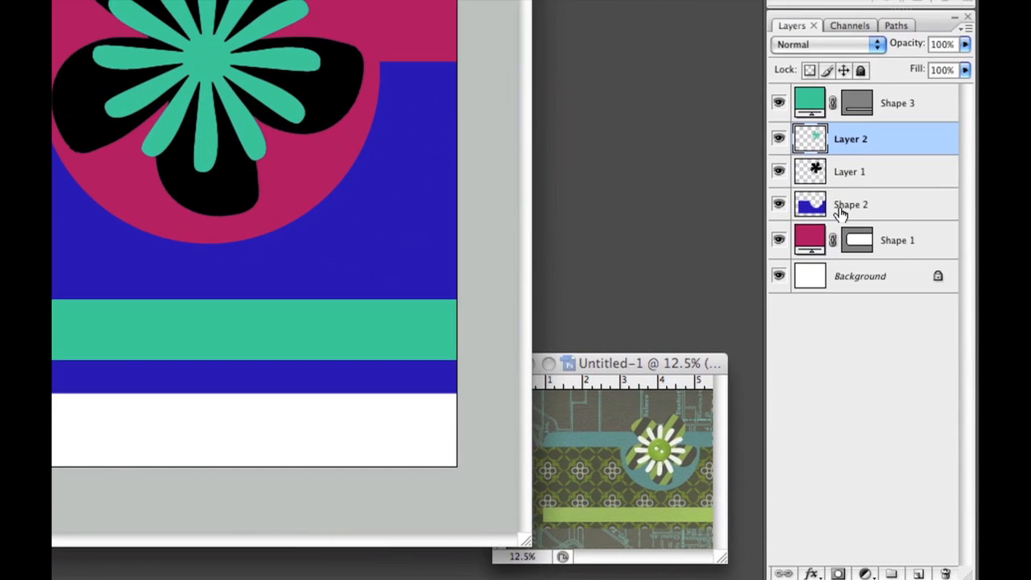
{"action": "left_click", "coordinate": [838, 284]}
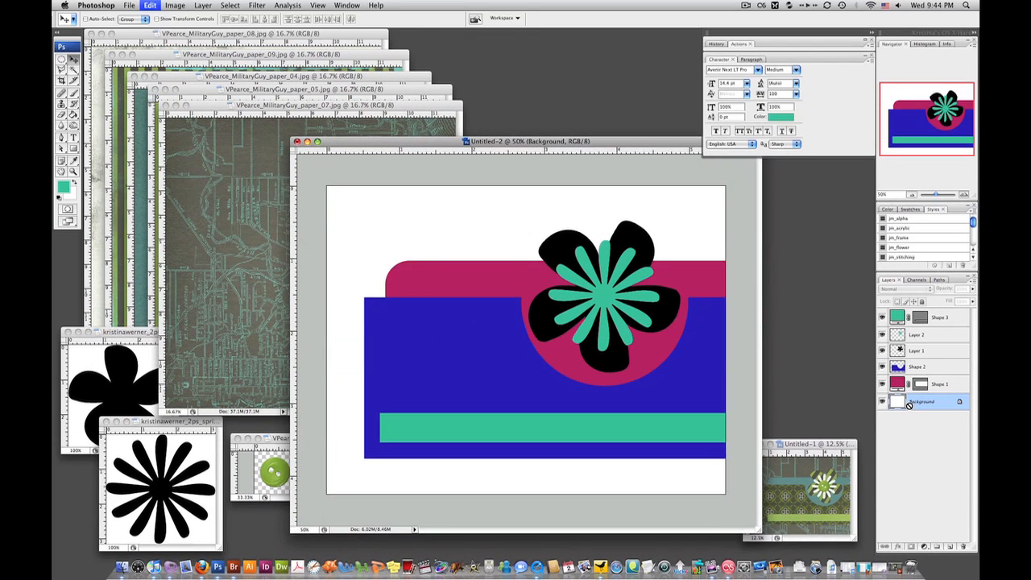
{"action": "key", "text": "ctrl+v"}
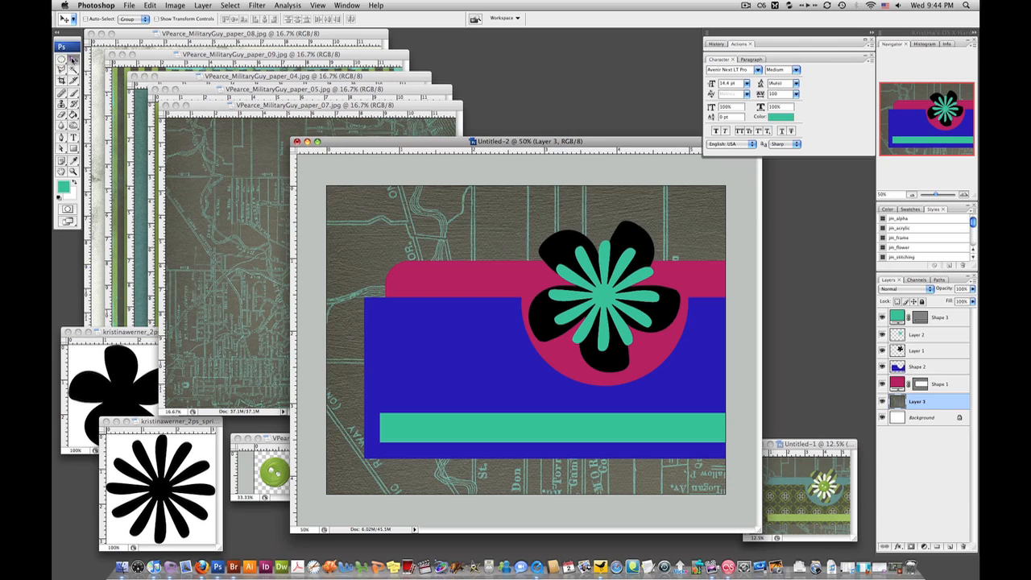
{"action": "left_click_drag", "start_coordinate": [438, 231], "coordinate": [415, 243]}
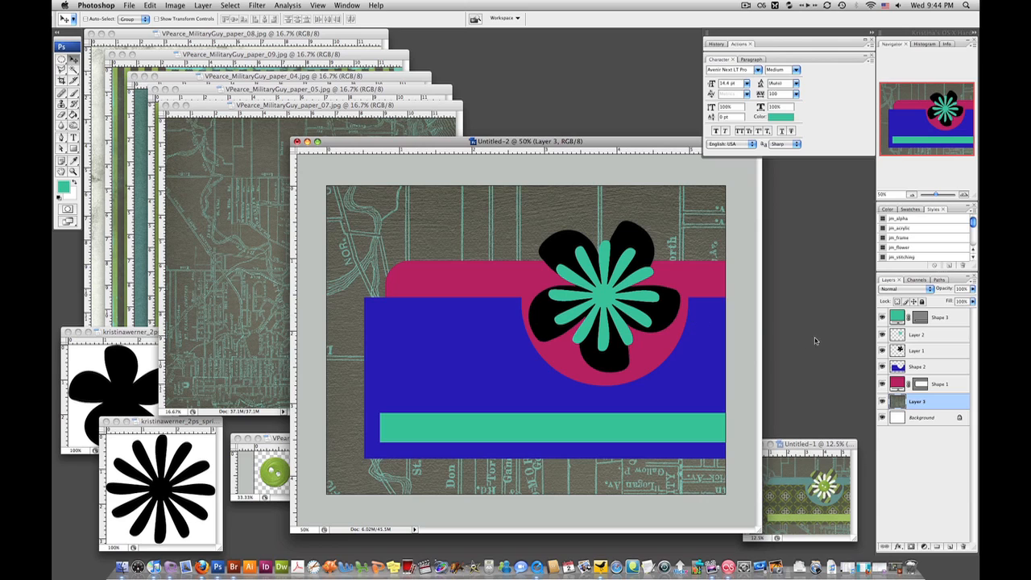
Copy the teal VPearce_MilitaryGuy_paper_04.jpg paper, paste it above Shape 1 in Untitled-2, and clip it to that shape with a clipping mask.
{"action": "left_click", "coordinate": [171, 77]}
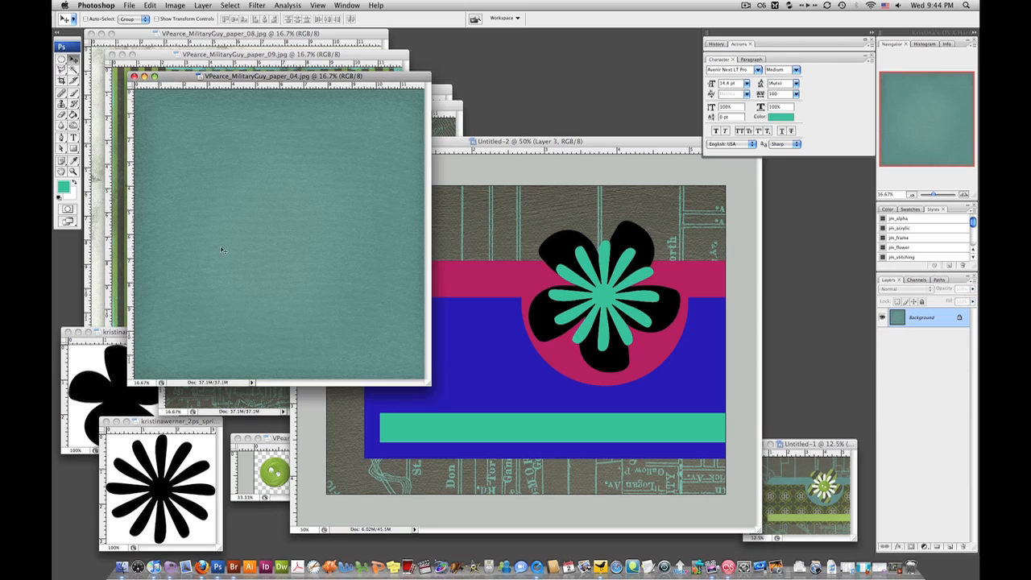
{"action": "key", "text": "super+a"}
{"action": "key", "text": "super+c"}
{"action": "left_click", "coordinate": [488, 153]}
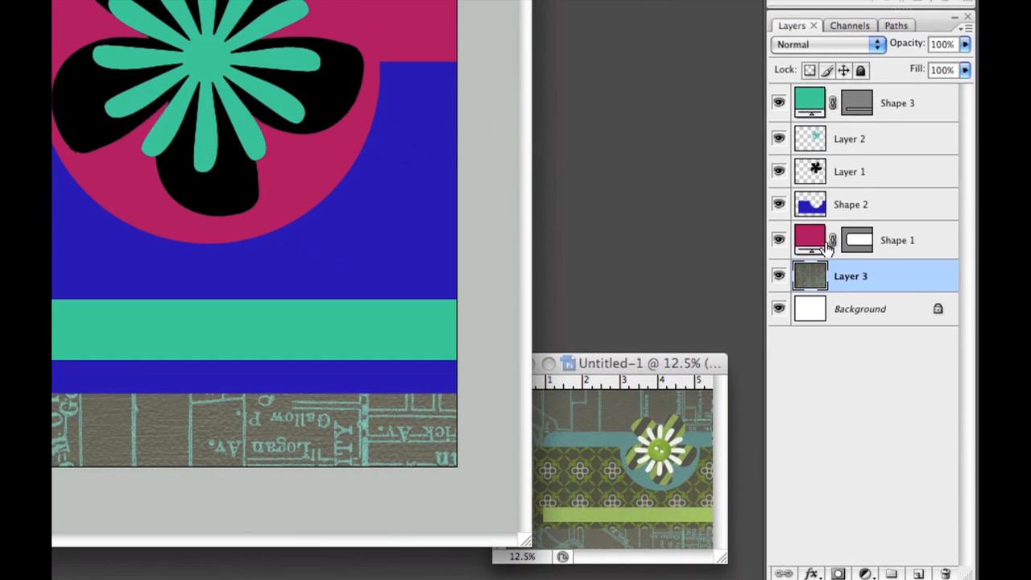
{"action": "left_click", "coordinate": [929, 238]}
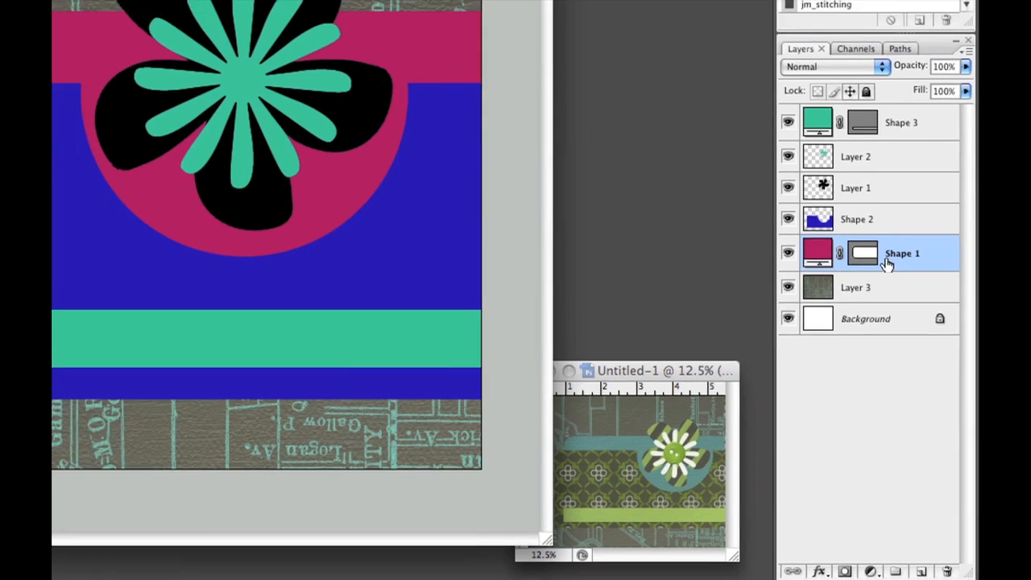
{"action": "key", "text": "super+v"}
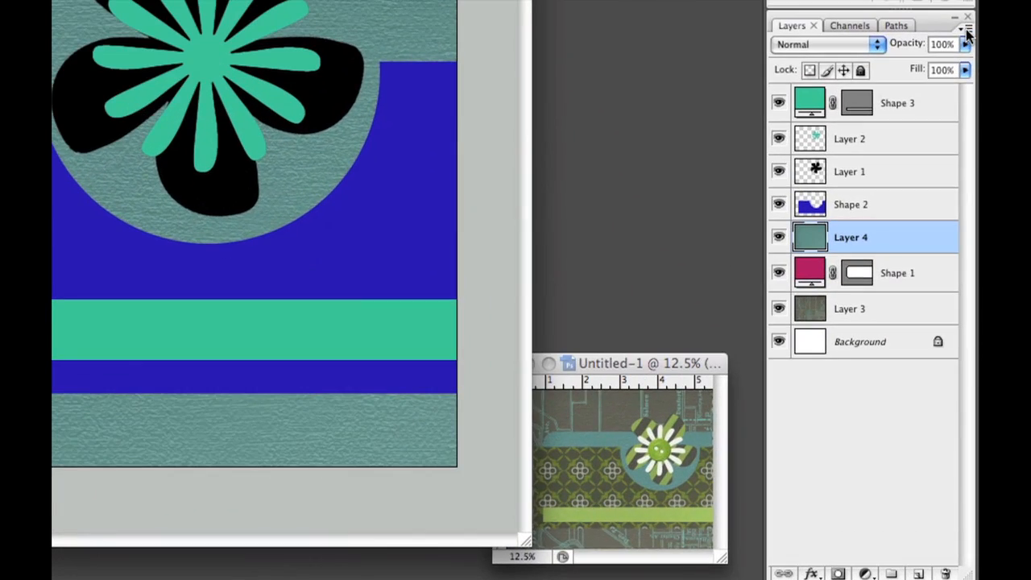
{"action": "left_click", "coordinate": [966, 30]}
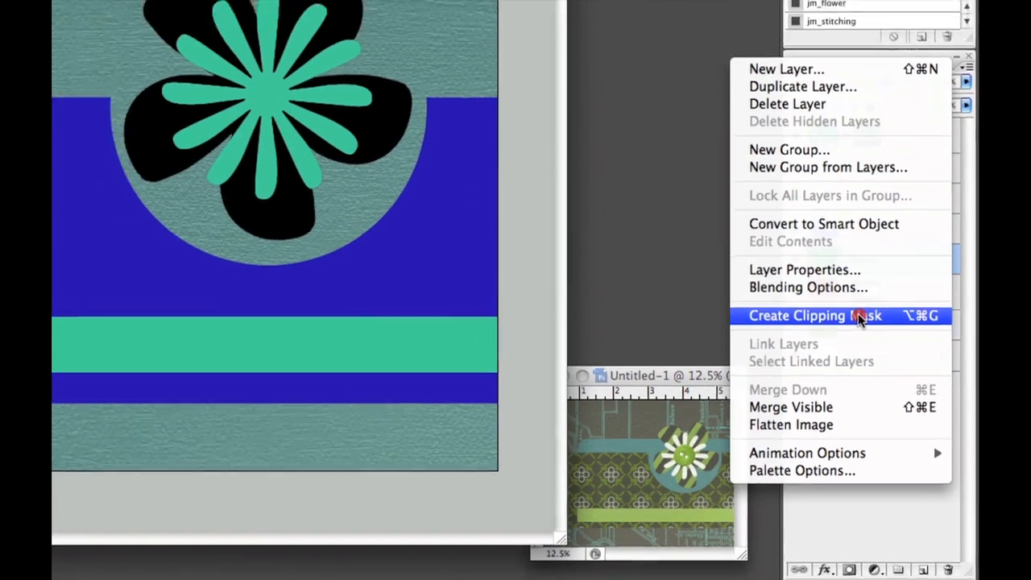
{"action": "left_click", "coordinate": [852, 299]}
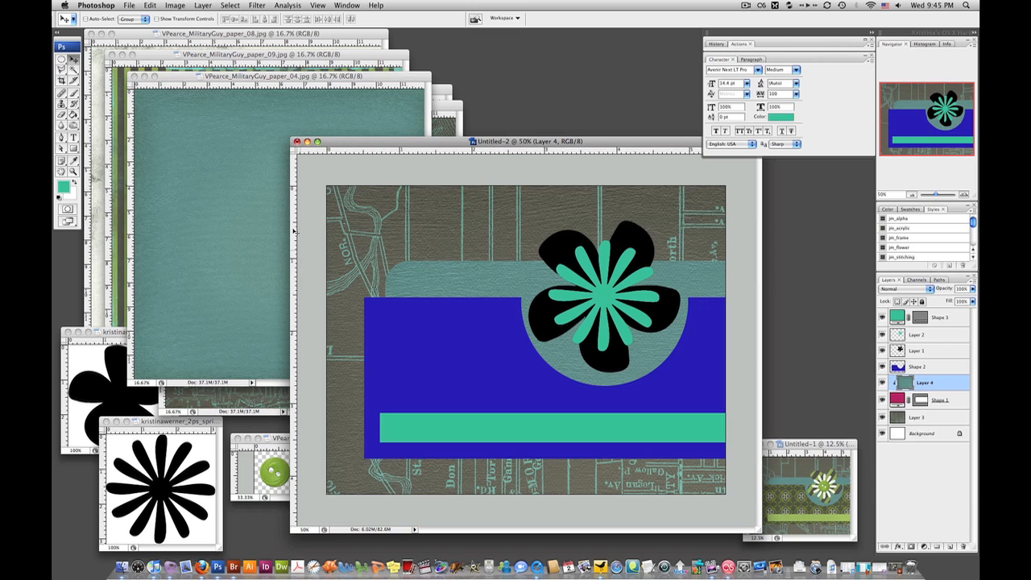
Switch to Bridge and open the patterned paper VPearce_MilitaryGuy_paper_02.jpg from the papers folder.
{"action": "left_click", "coordinate": [448, 94]}
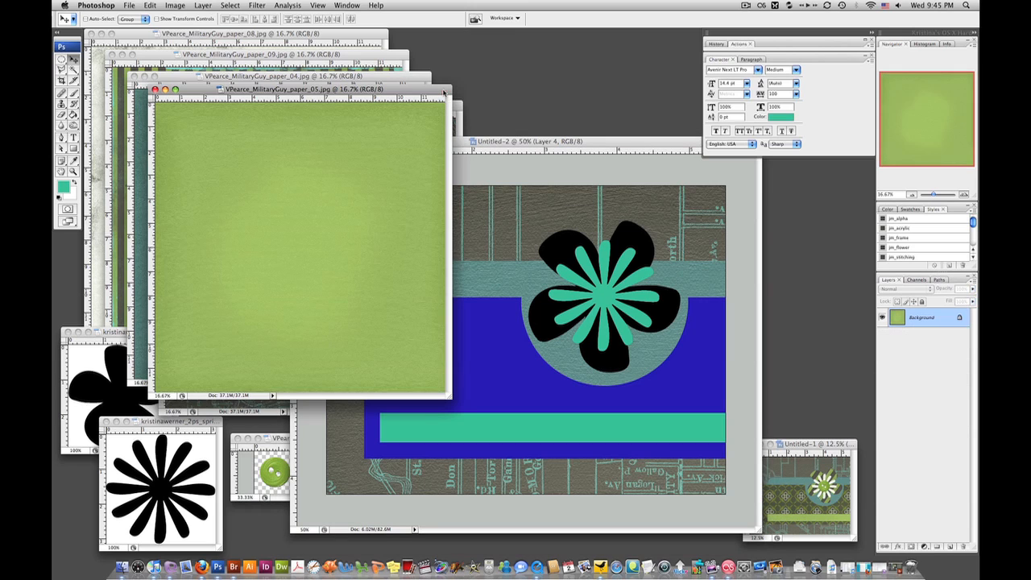
{"action": "left_click", "coordinate": [459, 108]}
{"action": "key", "text": "super+a"}
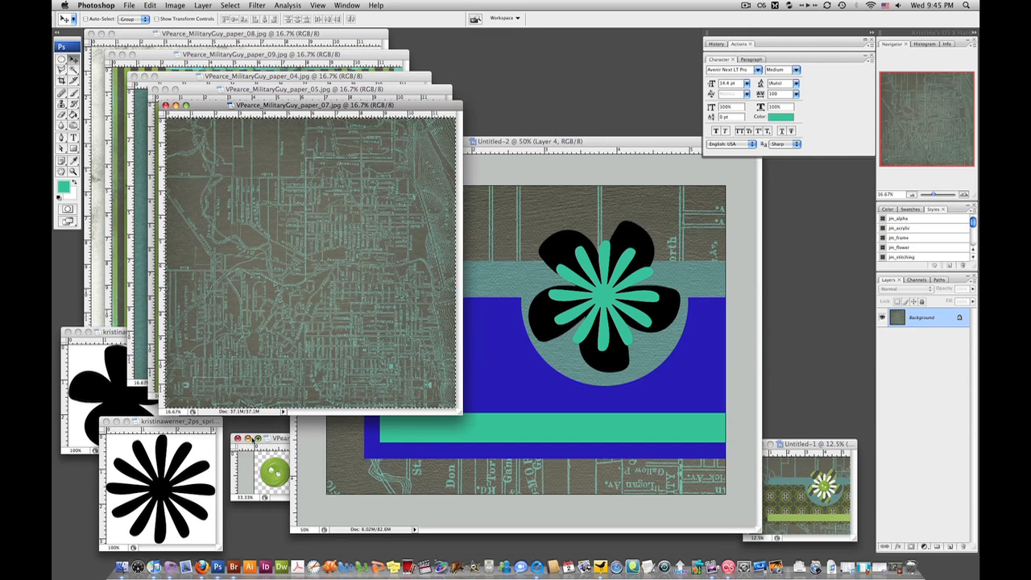
{"action": "left_click", "coordinate": [233, 567]}
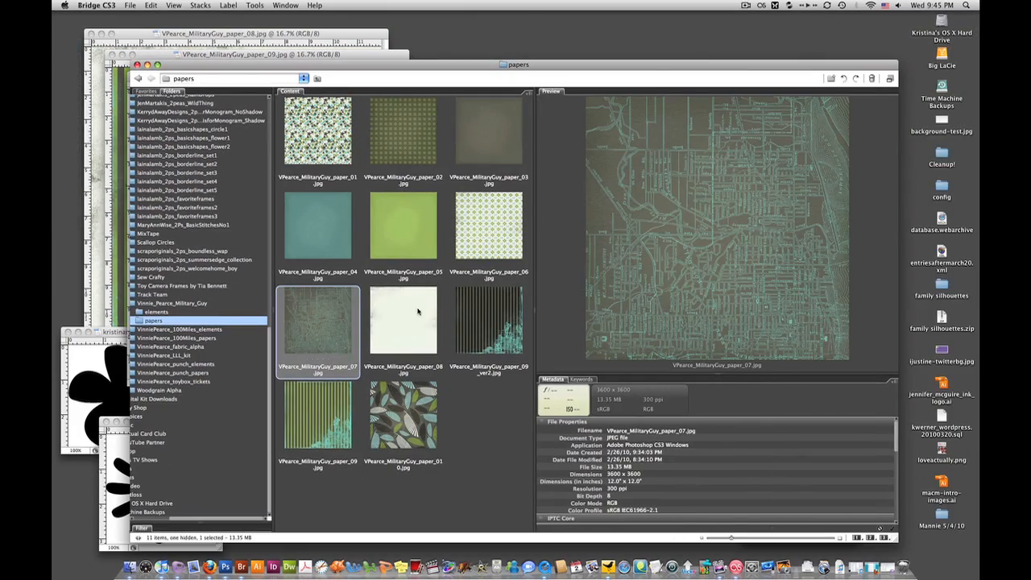
{"action": "double_click", "coordinate": [406, 154]}
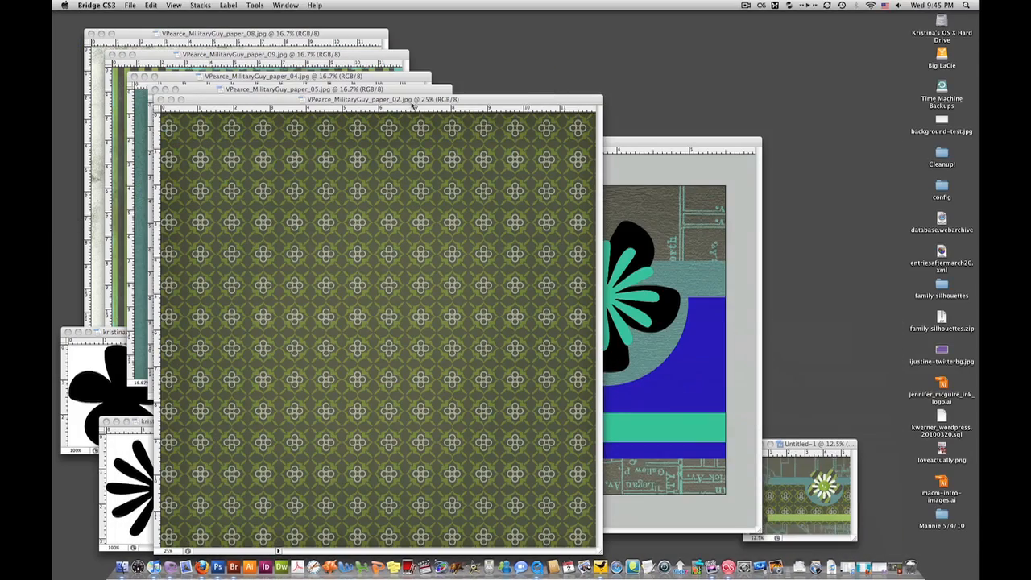
Copy the entire VPearce_MilitaryGuy_paper_02.jpg image and paste it above the Shape 2 layer in Untitled-2.
{"action": "left_click_drag", "start_coordinate": [392, 102], "coordinate": [403, 82]}
{"action": "key", "text": "super+minus"}
{"action": "key", "text": "super+a"}
{"action": "key", "text": "super+c"}
{"action": "left_click", "coordinate": [501, 145]}
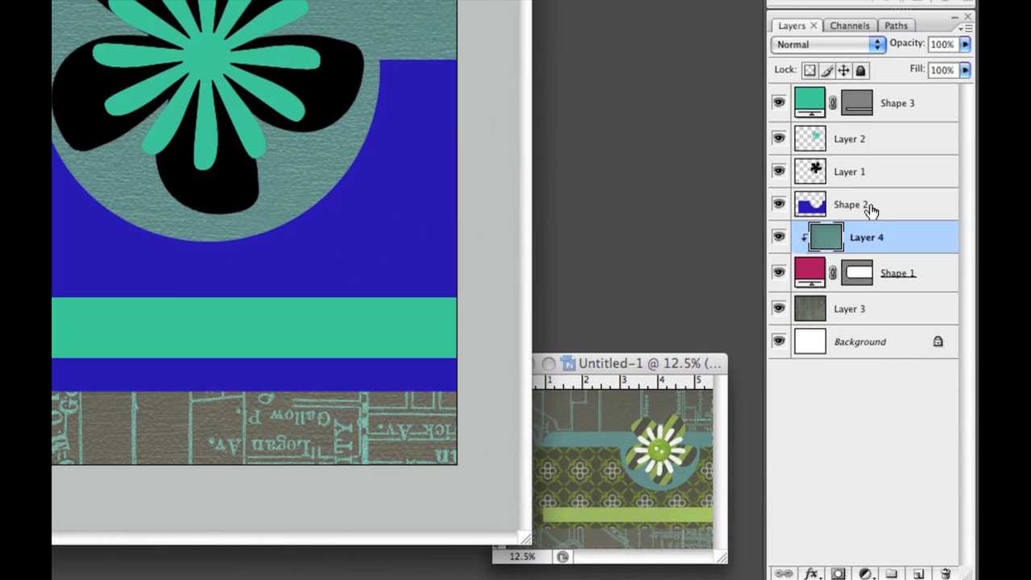
{"action": "left_click", "coordinate": [871, 208]}
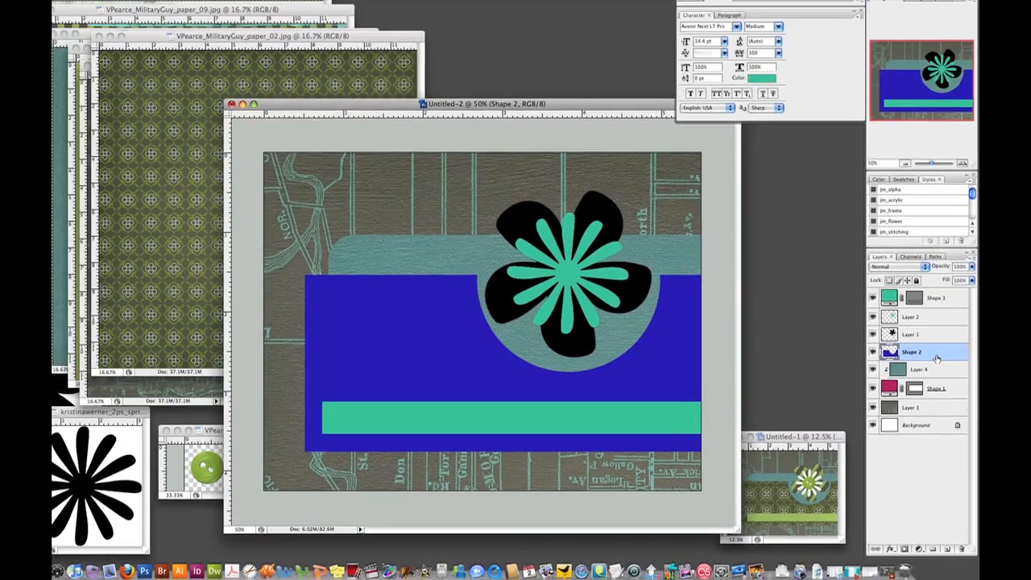
{"action": "key", "text": "super+v"}
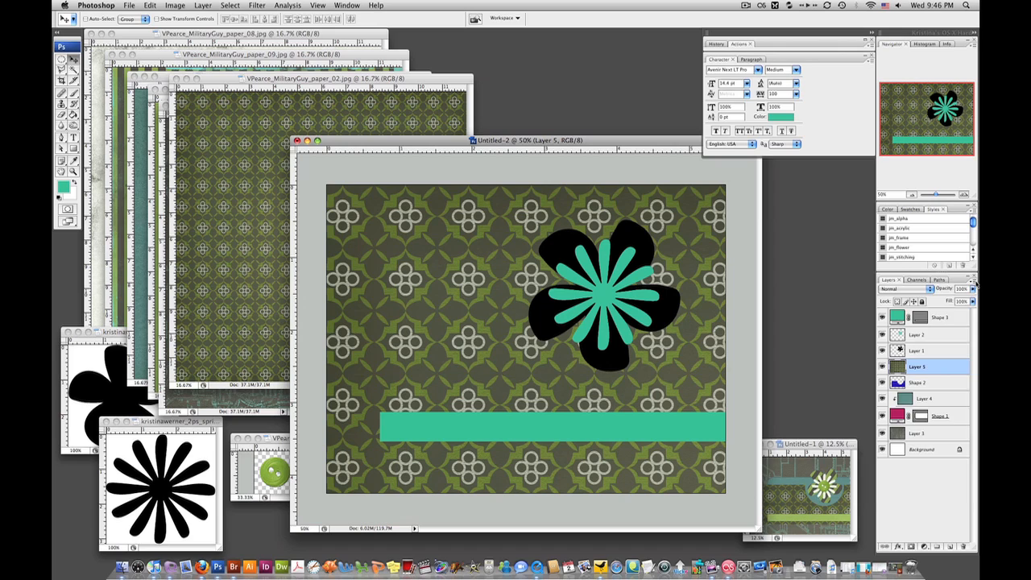
Clip the pasted floral-patterned paper to Shape 2 and shift its pattern within the shape.
{"action": "left_click", "coordinate": [974, 280]}
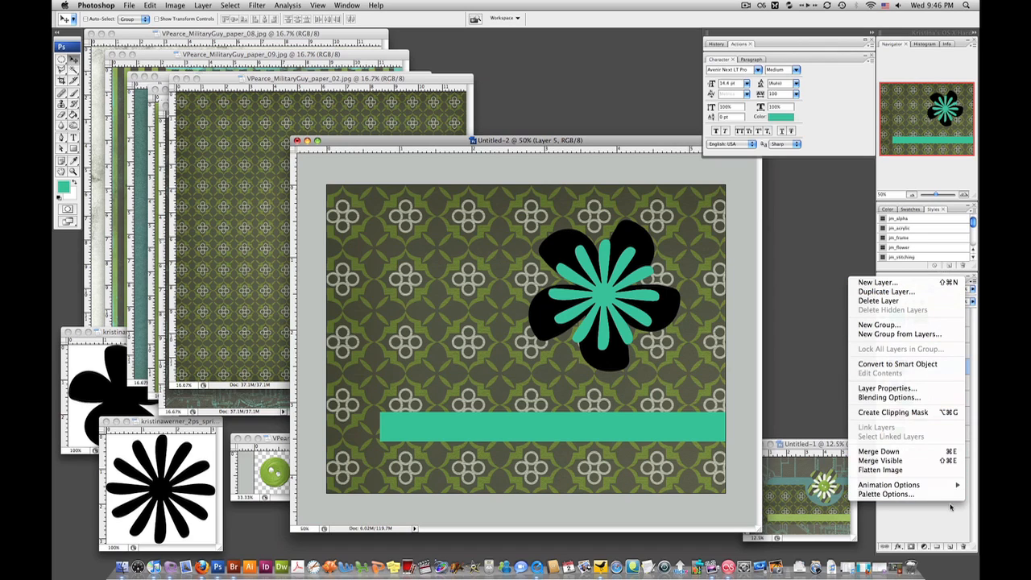
{"action": "left_click", "coordinate": [952, 507]}
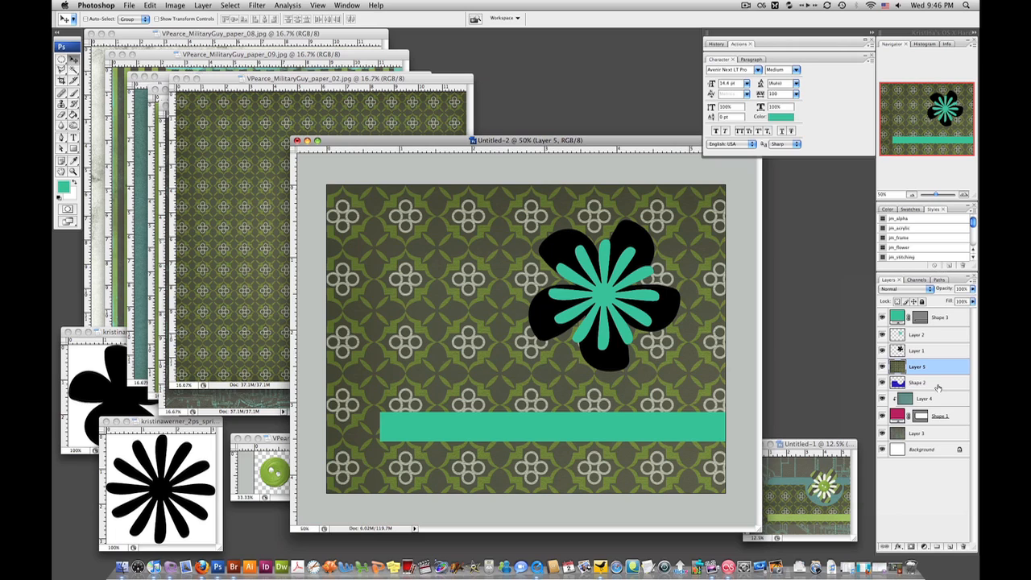
{"action": "key", "text": "super+alt+g"}
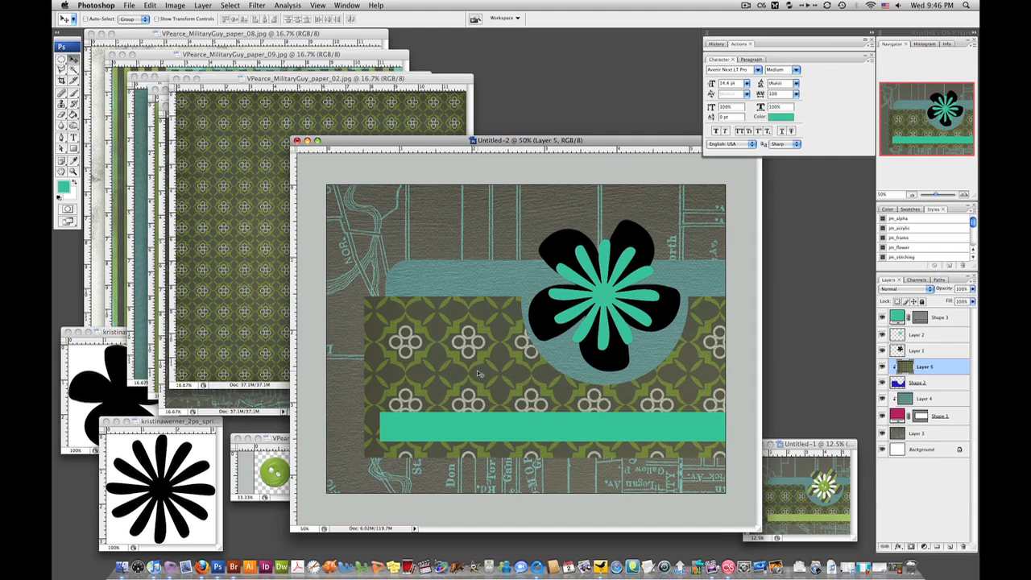
{"action": "left_click_drag", "start_coordinate": [479, 375], "coordinate": [410, 339]}
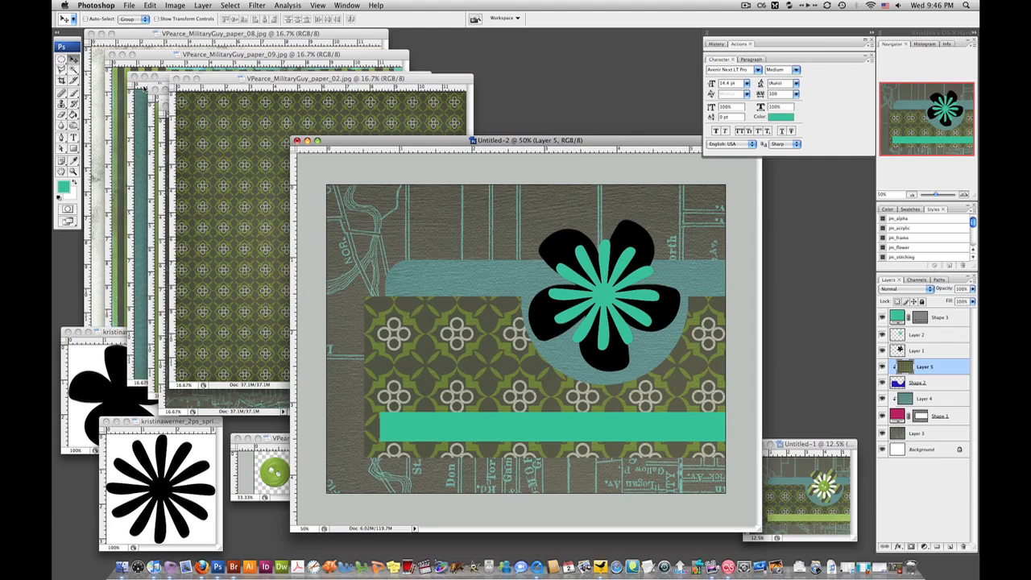
Copy the green VPearce_MilitaryGuy_paper_05.jpg paper, paste it above Shape 3 in Untitled-2, and clip it to the horizontal strip.
{"action": "left_click", "coordinate": [155, 122]}
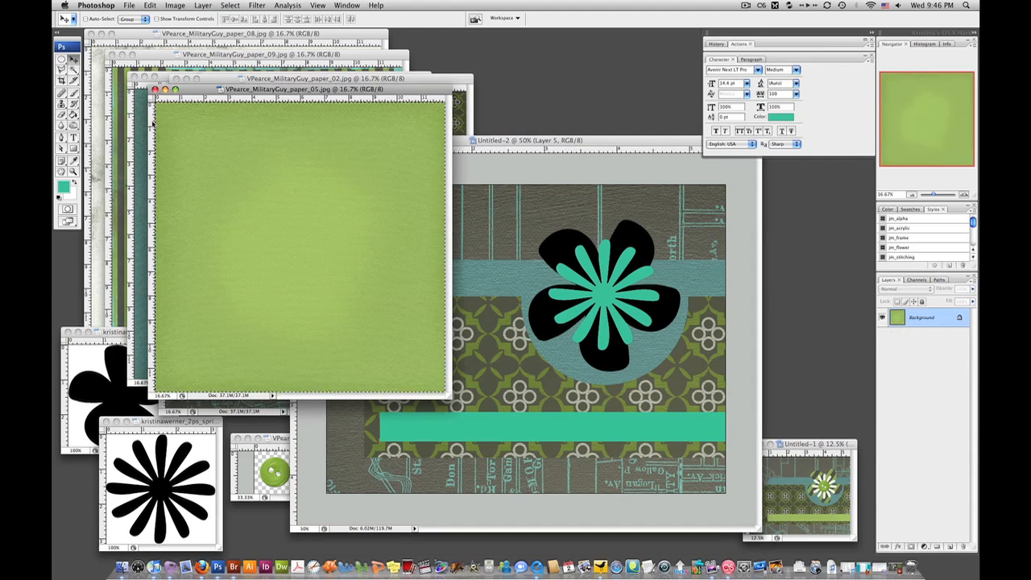
{"action": "left_click", "coordinate": [519, 173]}
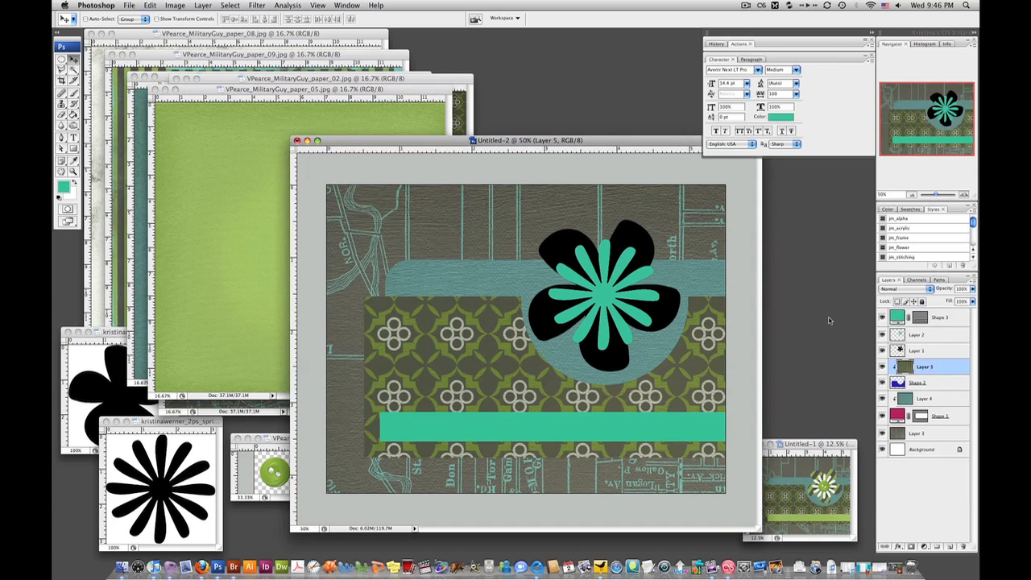
{"action": "left_click", "coordinate": [947, 319]}
{"action": "key", "text": "super+v"}
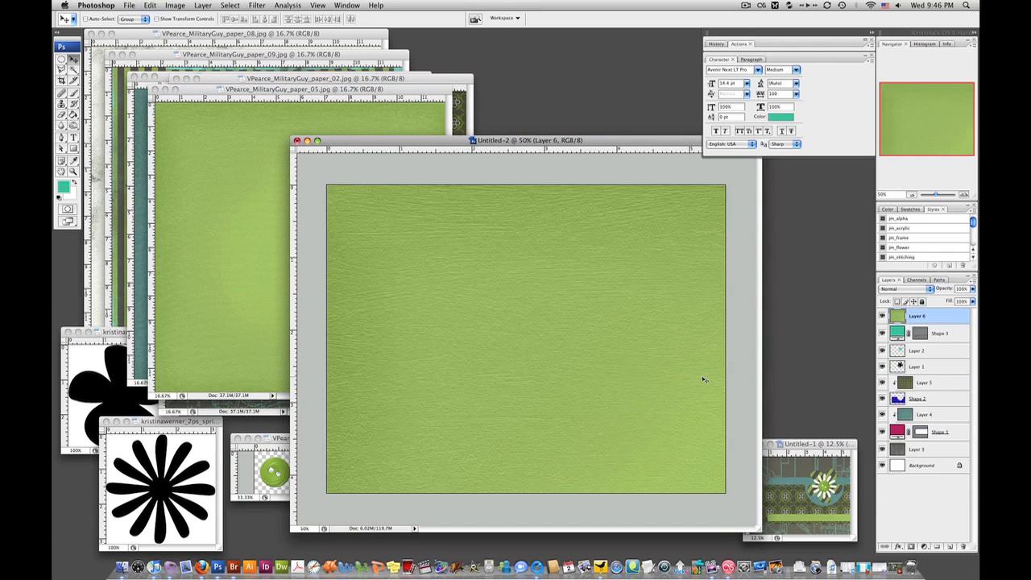
{"action": "key", "text": "super+alt+g"}
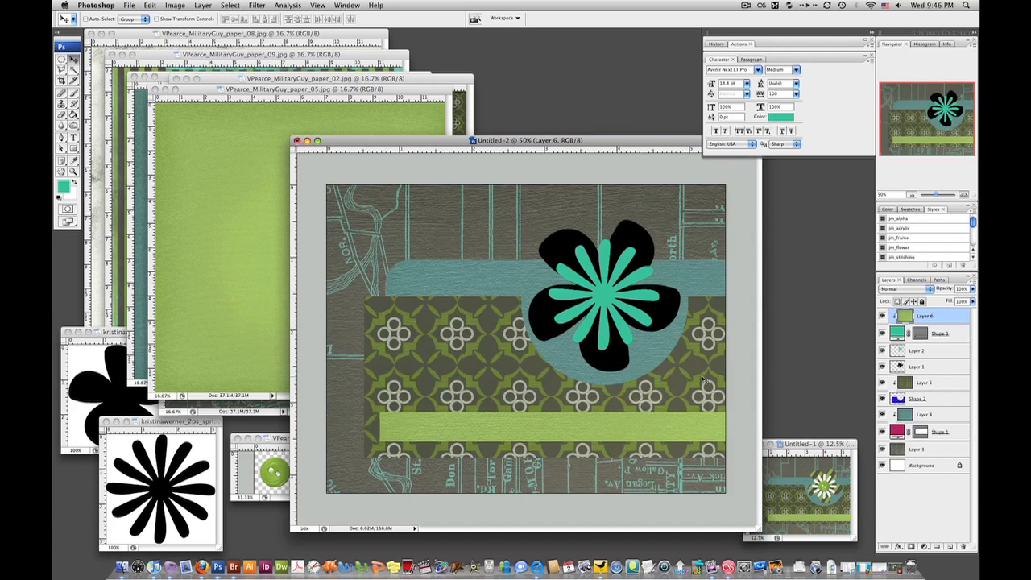
Copy the striped VPearce_MilitaryGuy_paper_09.jpg paper and paste it above the black five-petal flower on Layer 1 in Untitled-2.
{"action": "left_click", "coordinate": [161, 57]}
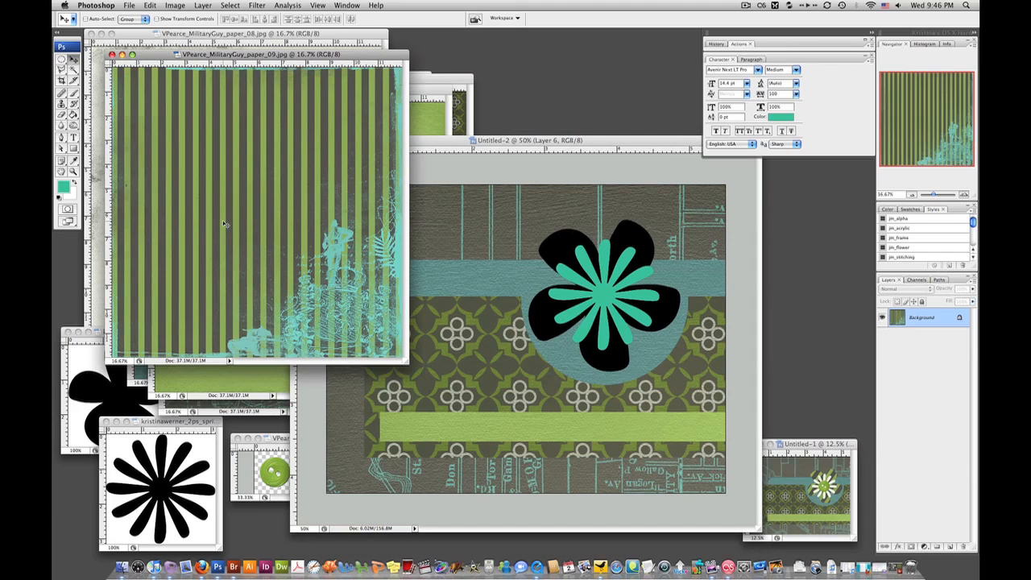
{"action": "left_click", "coordinate": [488, 138]}
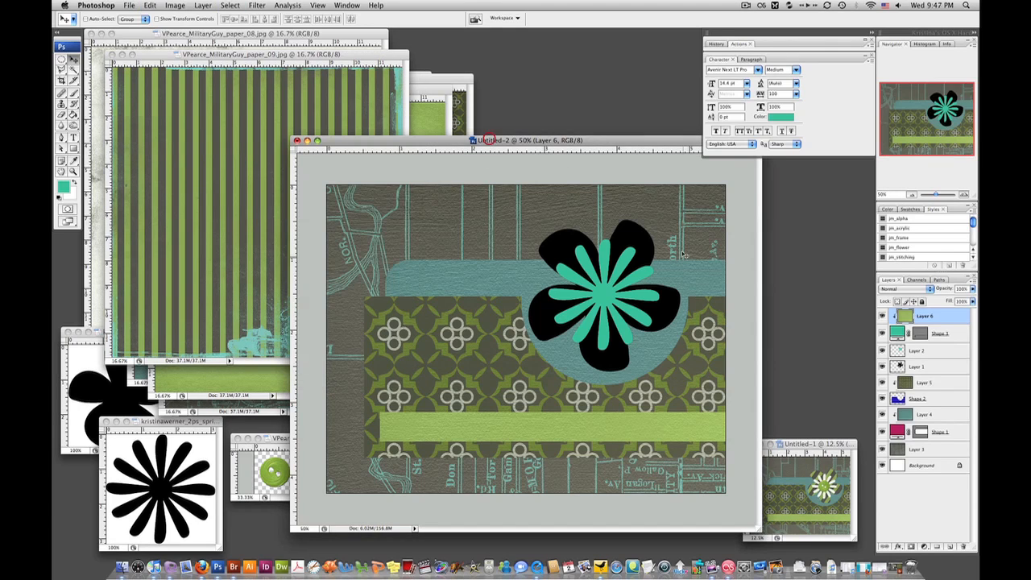
{"action": "left_click", "coordinate": [929, 369]}
{"action": "key", "text": "super+v"}
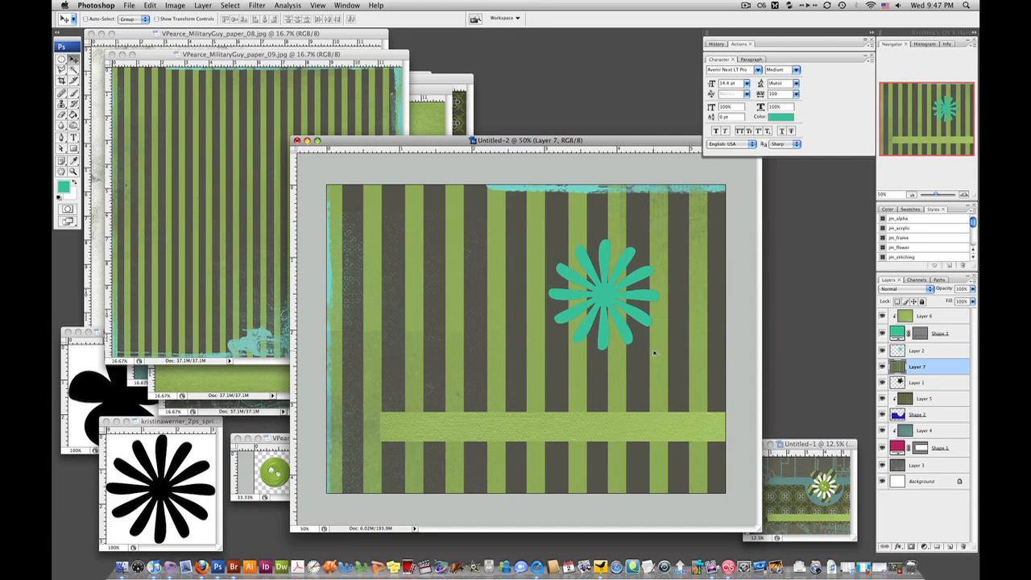
Clip the striped paper to the five-petal flower on Layer 1, scaling it to about 48.4% and rotating it about 29.2°.
{"action": "key", "text": "super+alt+g"}
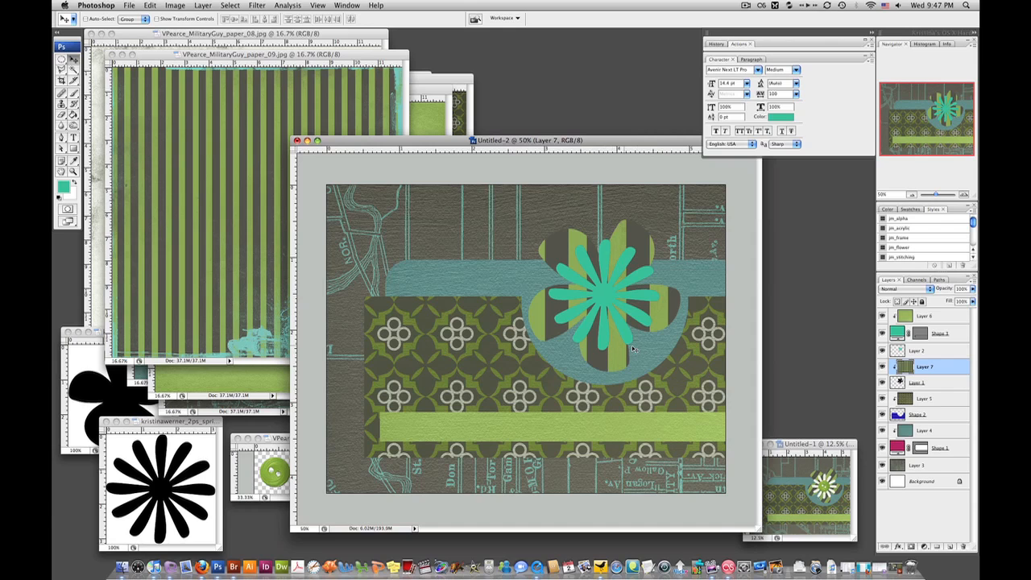
{"action": "key", "text": "super+t"}
{"action": "left_click_drag", "start_coordinate": [328, 184], "coordinate": [460, 229]}
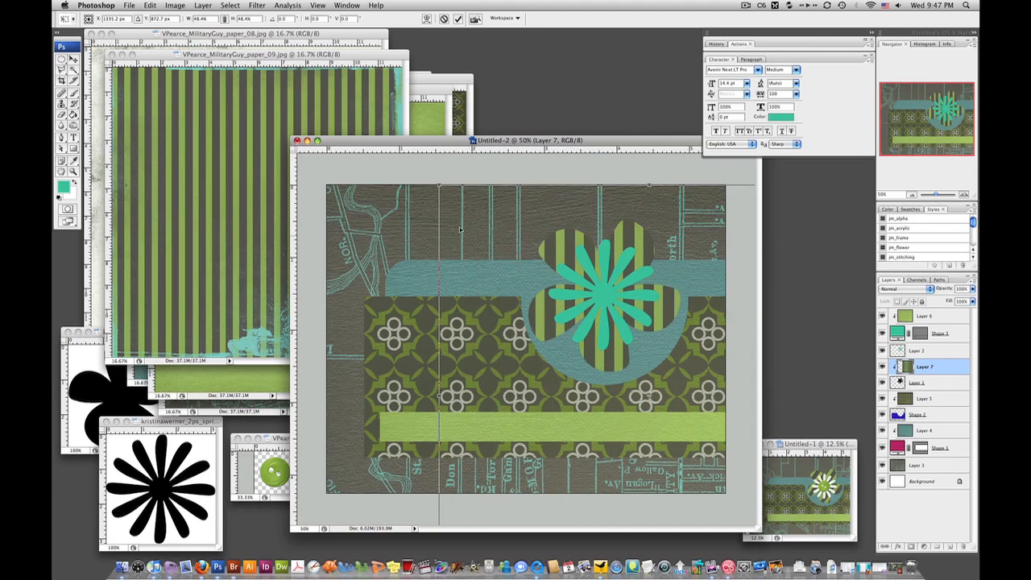
{"action": "left_click_drag", "start_coordinate": [430, 182], "coordinate": [562, 137]}
{"action": "left_click_drag", "start_coordinate": [549, 245], "coordinate": [546, 243]}
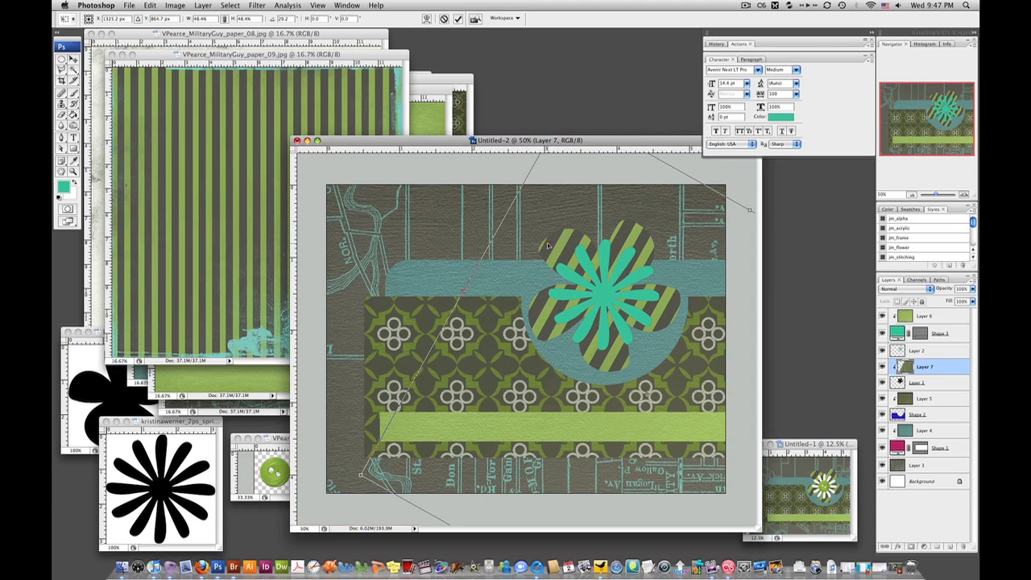
{"action": "key", "text": "Return"}
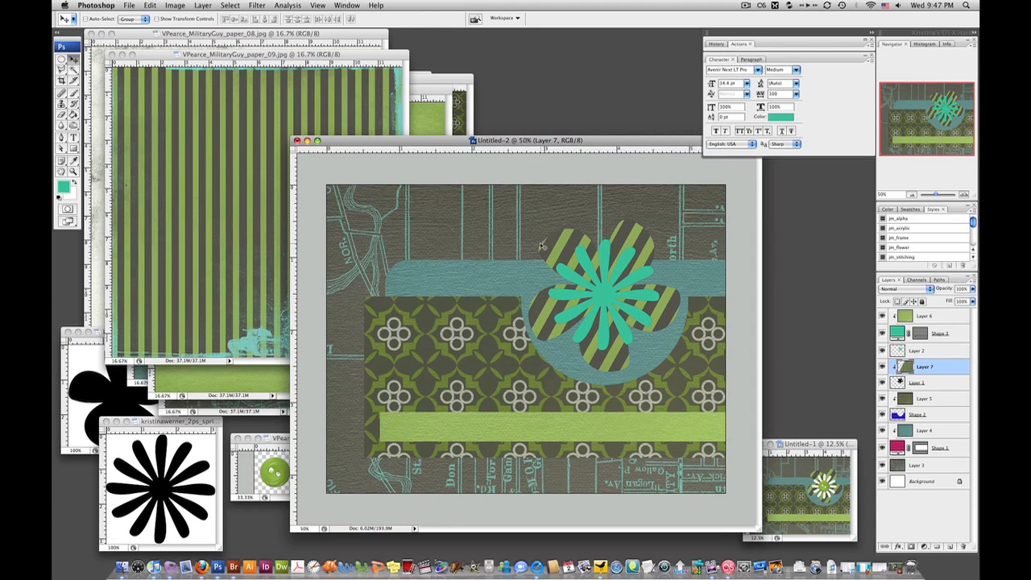
Copy the off-white VPearce_MilitaryGuy_paper_08.jpg paper, paste it above Layer 2 in Untitled-2, and clip it to the narrow-petalled flower.
{"action": "left_click", "coordinate": [208, 35]}
{"action": "key", "text": "cmd+a"}
{"action": "key", "text": "super+a"}
{"action": "key", "text": "super+c"}
{"action": "left_click", "coordinate": [586, 141]}
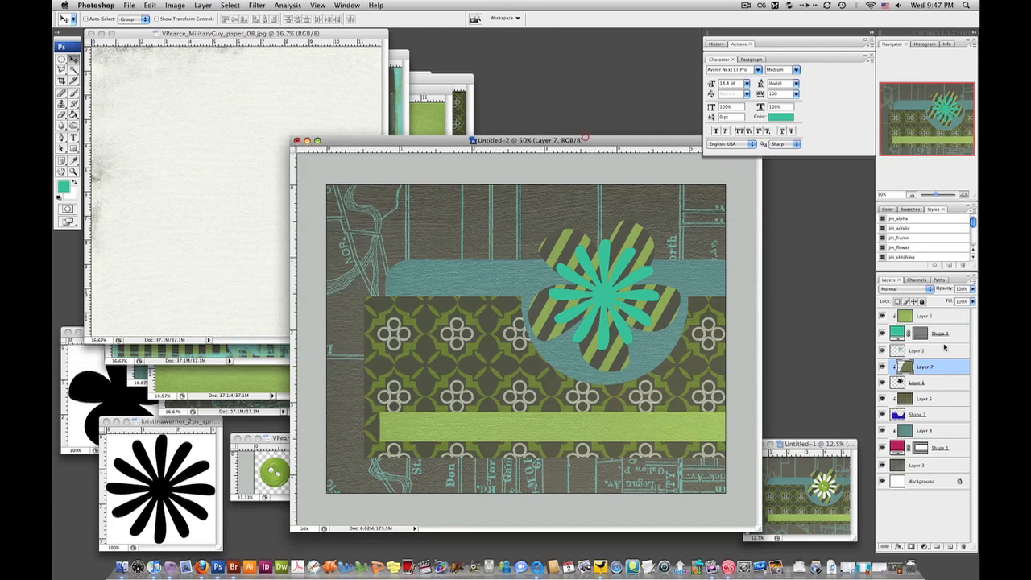
{"action": "left_click", "coordinate": [934, 354]}
{"action": "key", "text": "super+v"}
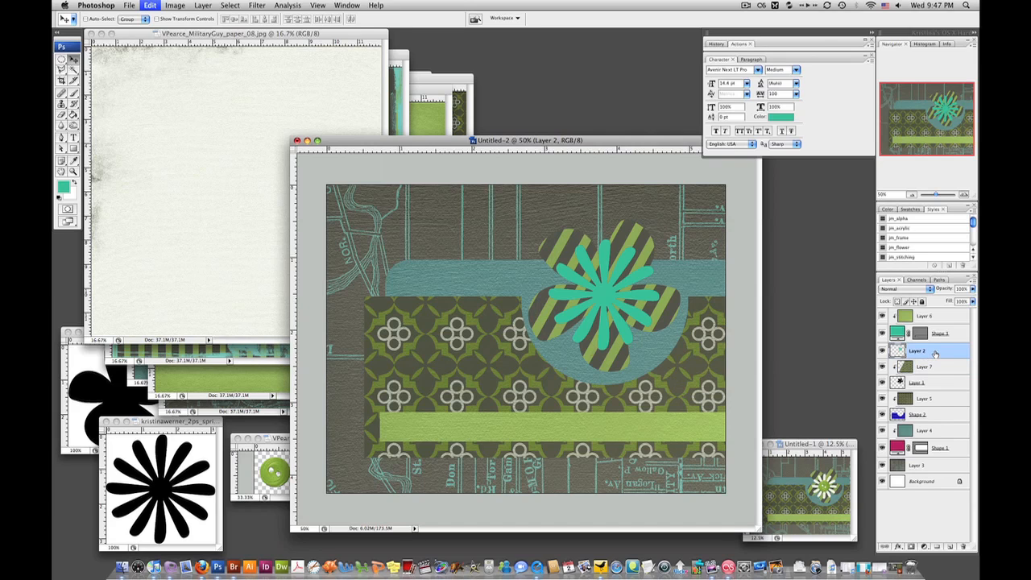
{"action": "key", "text": "super+alt+g"}
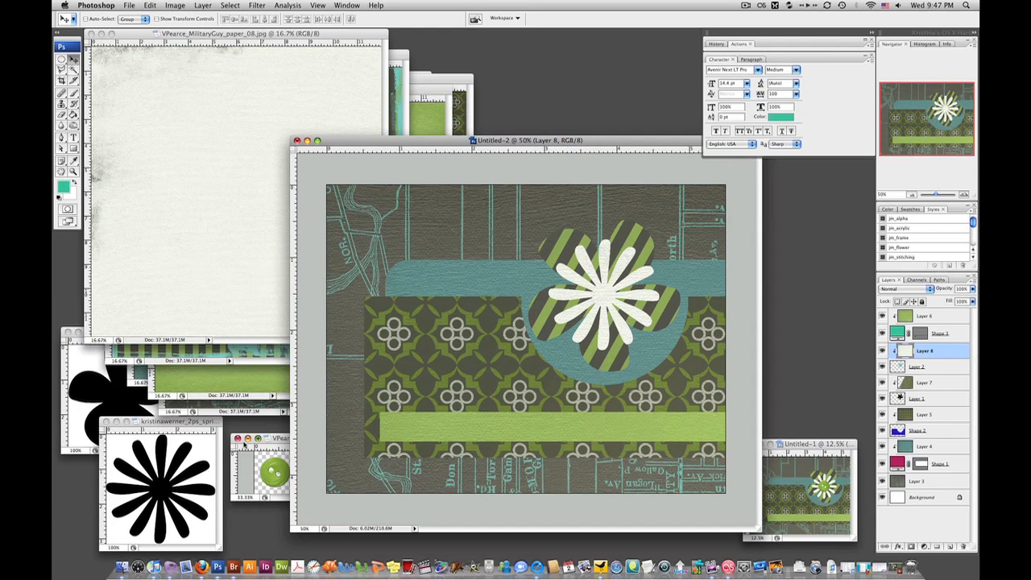
Bring the green button image into Untitled-2 and place it on the centre of the white flower.
{"action": "left_click", "coordinate": [276, 440]}
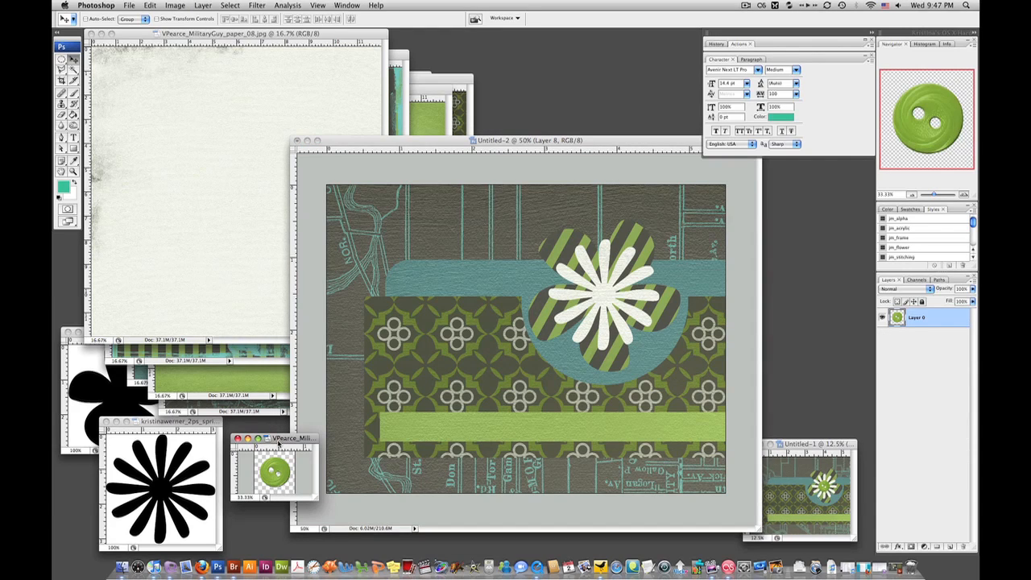
{"action": "left_click_drag", "start_coordinate": [276, 477], "coordinate": [596, 298]}
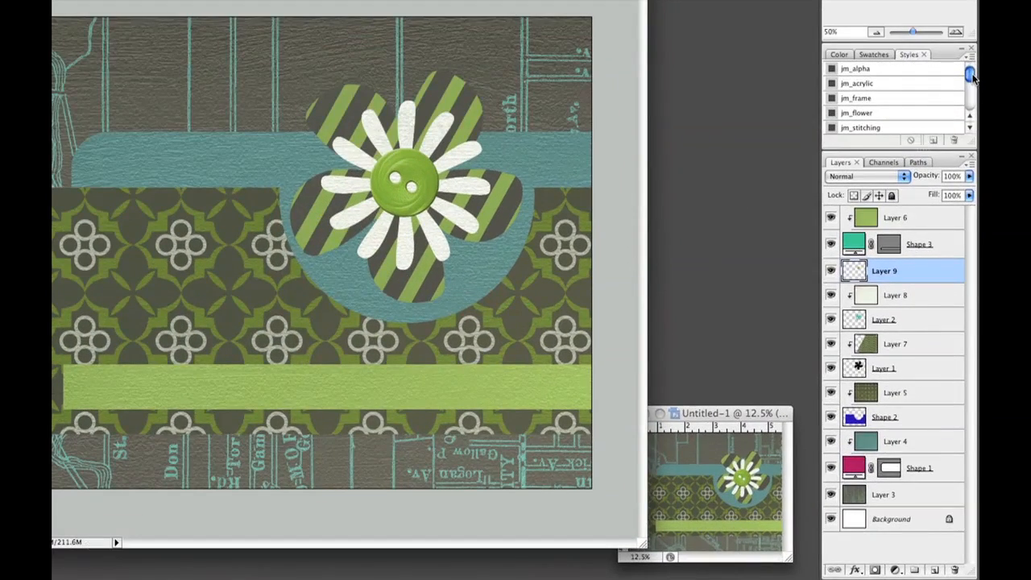
Apply the jm_general style to Shape 1, Shape 2, Shape 3 and the two flower layers, Layer 1 and Layer 2.
{"action": "left_click_drag", "start_coordinate": [973, 224], "coordinate": [974, 232]}
{"action": "left_click_drag", "start_coordinate": [972, 91], "coordinate": [974, 137]}
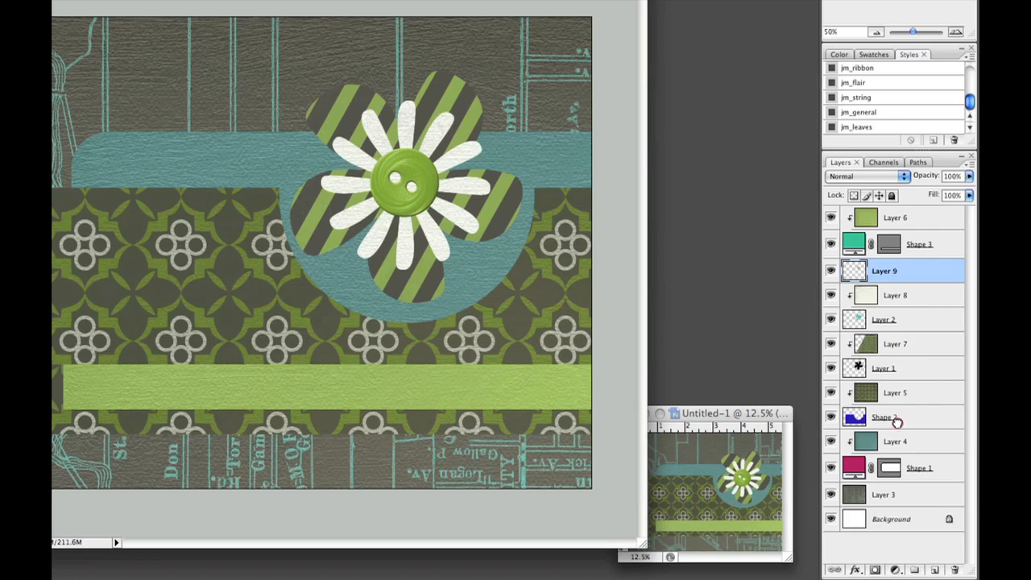
{"action": "left_click_drag", "start_coordinate": [886, 467], "coordinate": [885, 469]}
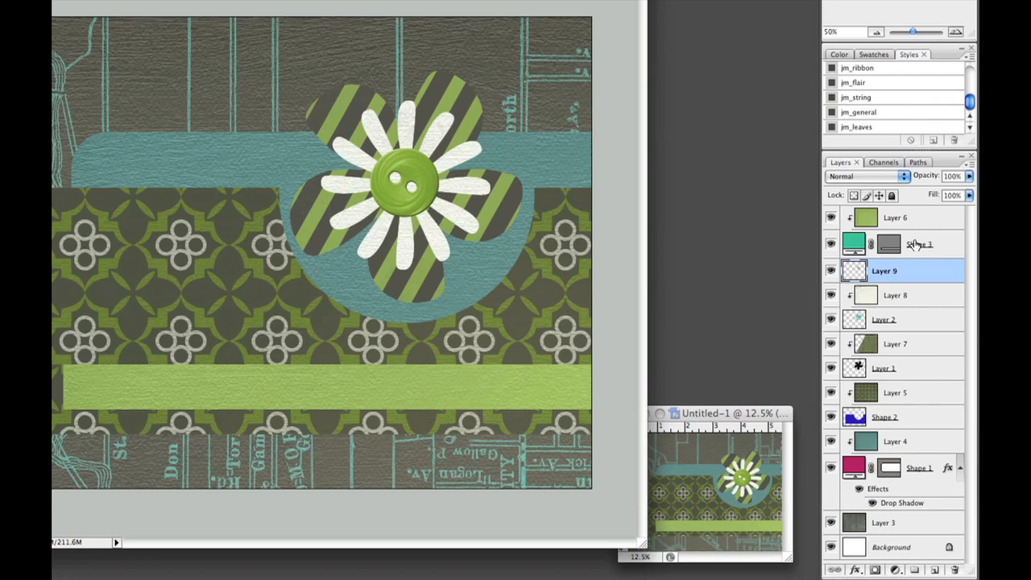
{"action": "left_click_drag", "start_coordinate": [866, 115], "coordinate": [896, 418]}
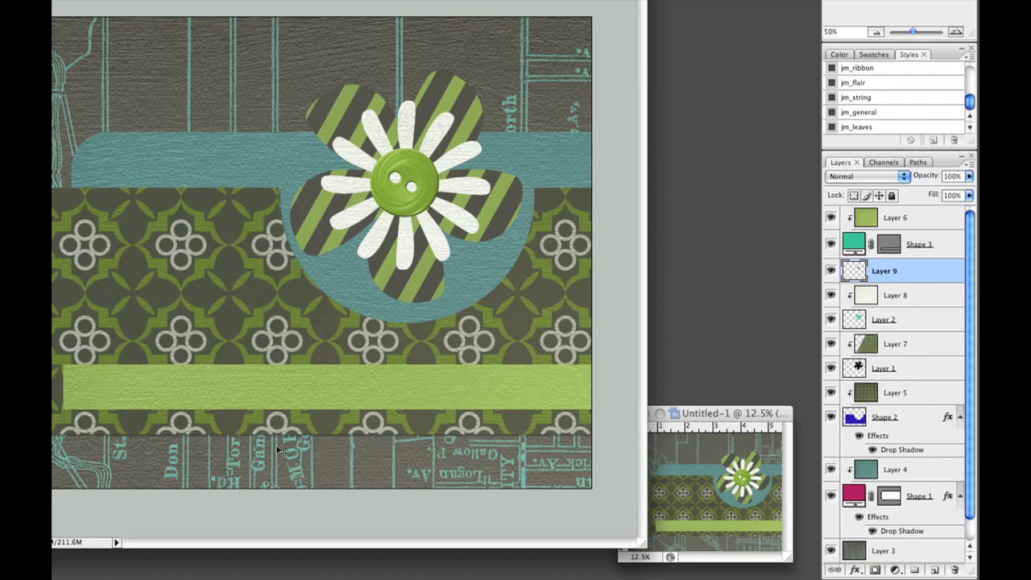
{"action": "left_click_drag", "start_coordinate": [861, 117], "coordinate": [899, 254]}
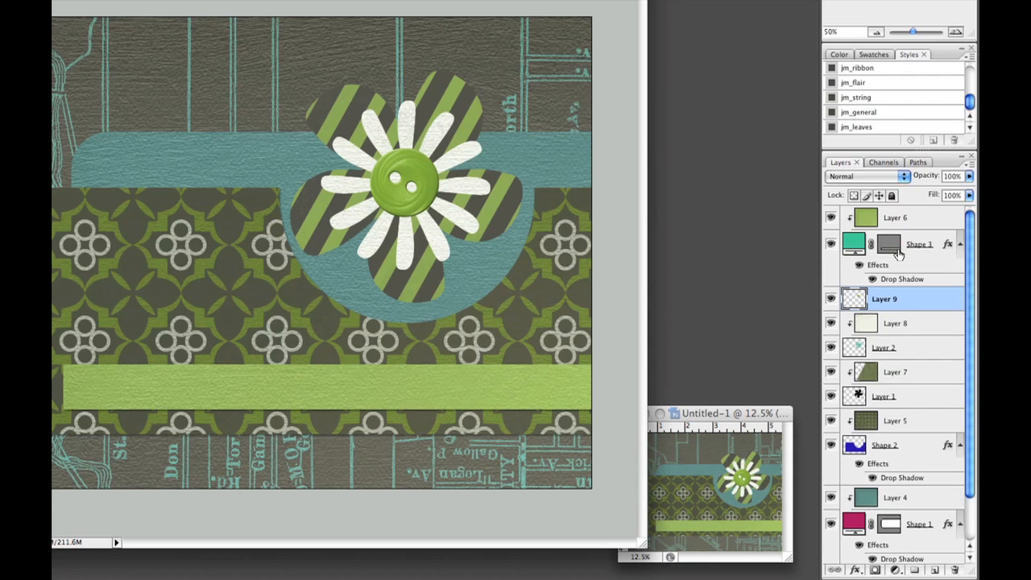
{"action": "left_click_drag", "start_coordinate": [872, 113], "coordinate": [900, 400]}
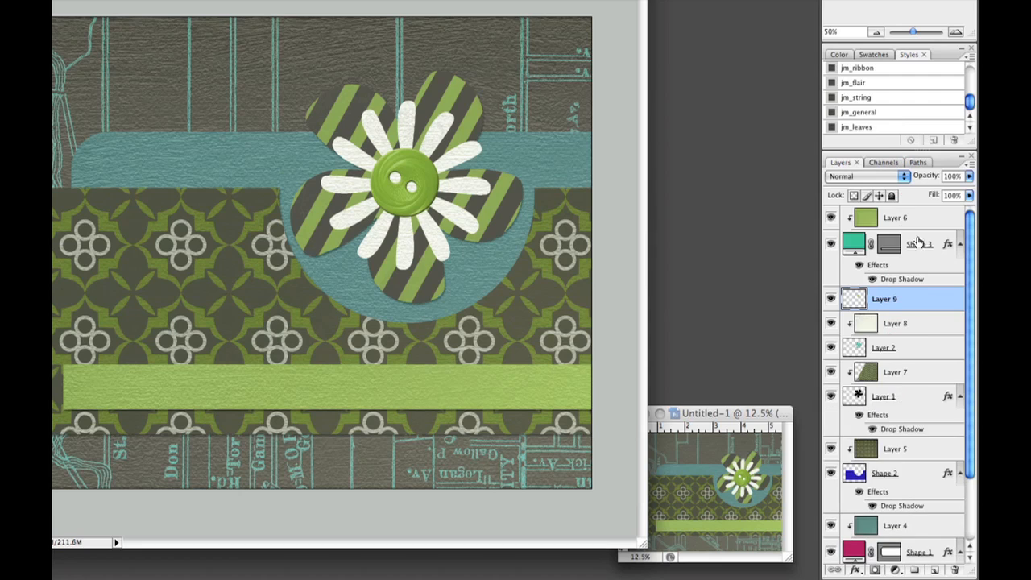
{"action": "left_click_drag", "start_coordinate": [873, 113], "coordinate": [897, 350]}
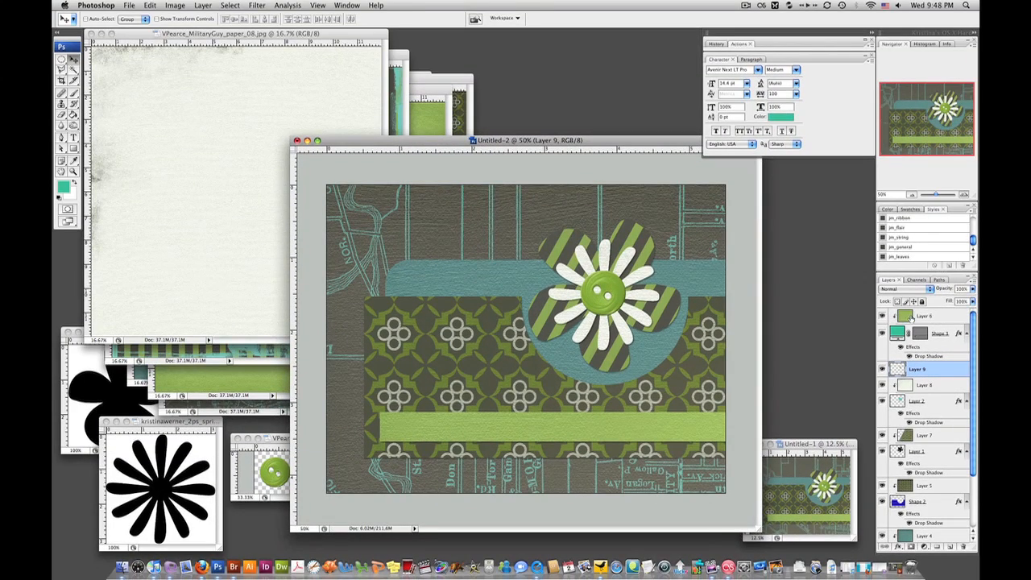
Add white text reading "I just can't thank you enough!" on the green strip, above Layer 6.
{"action": "left_click", "coordinate": [888, 221]}
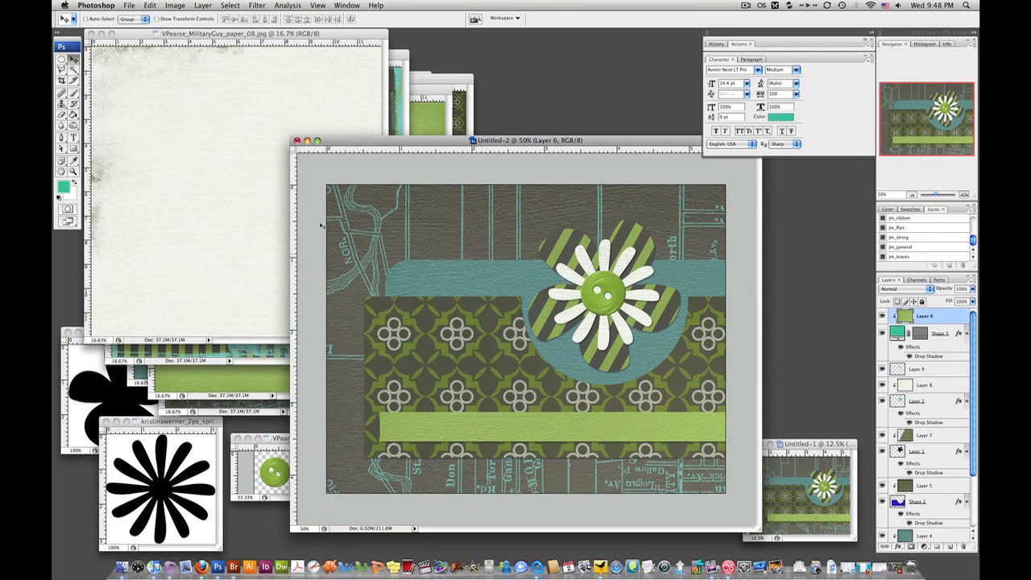
{"action": "left_click", "coordinate": [73, 137]}
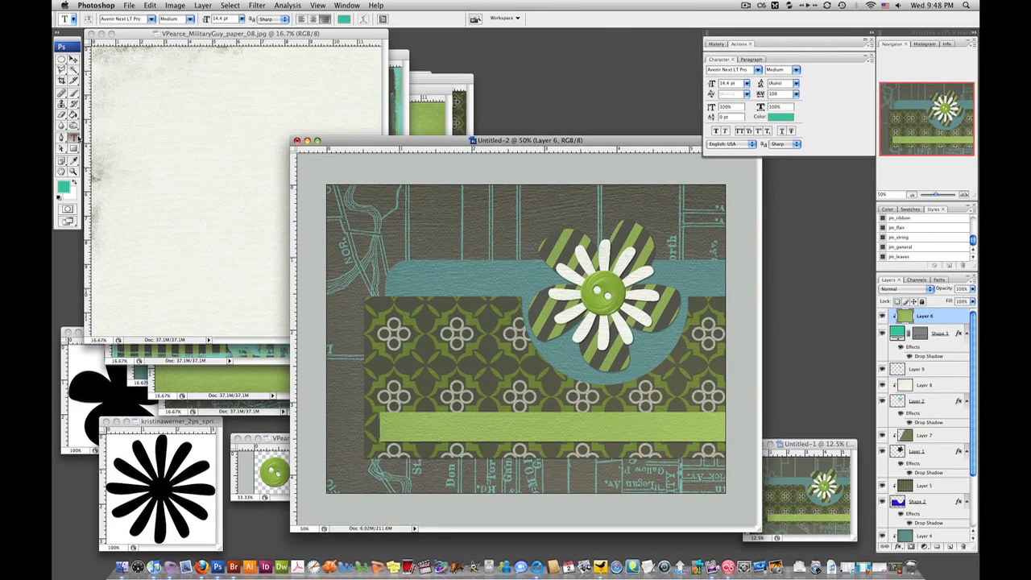
{"action": "left_click", "coordinate": [343, 18]}
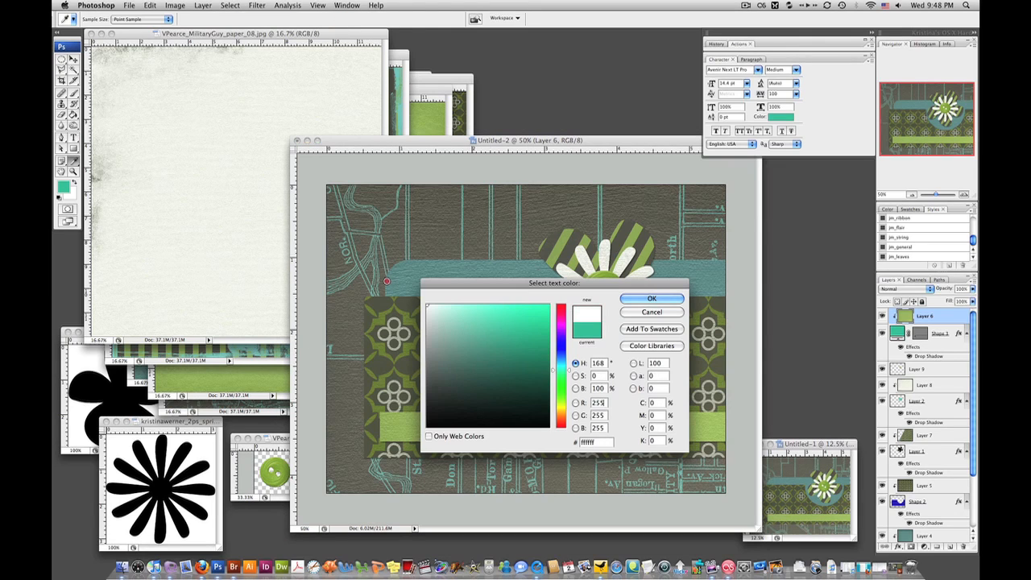
{"action": "left_click", "coordinate": [652, 299]}
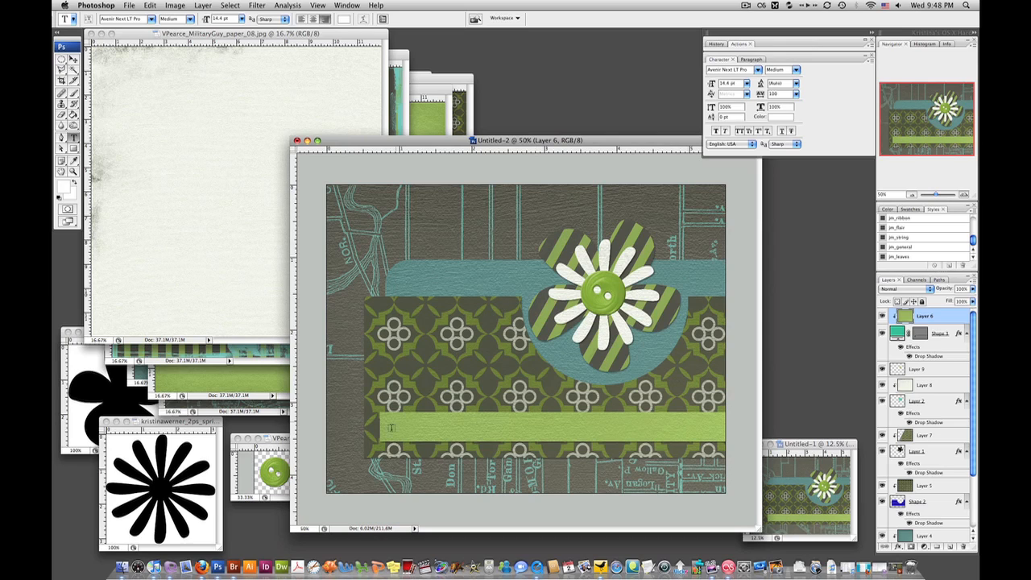
{"action": "left_click", "coordinate": [391, 426]}
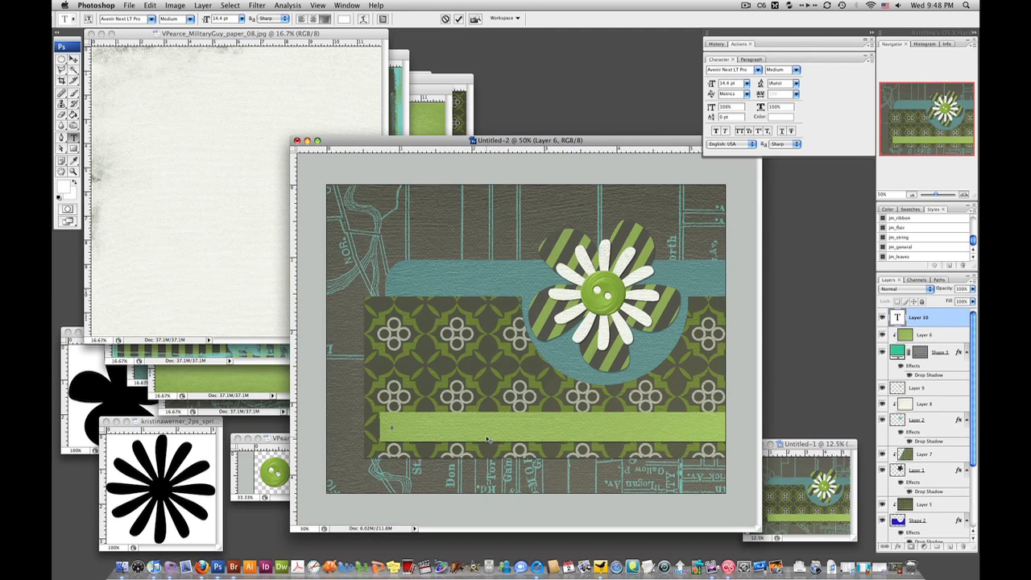
{"action": "type", "text": "I just"}
{"action": "type", "text": " can't"}
{"action": "type", "text": " thank you enough"}
{"action": "type", "text": "!"}
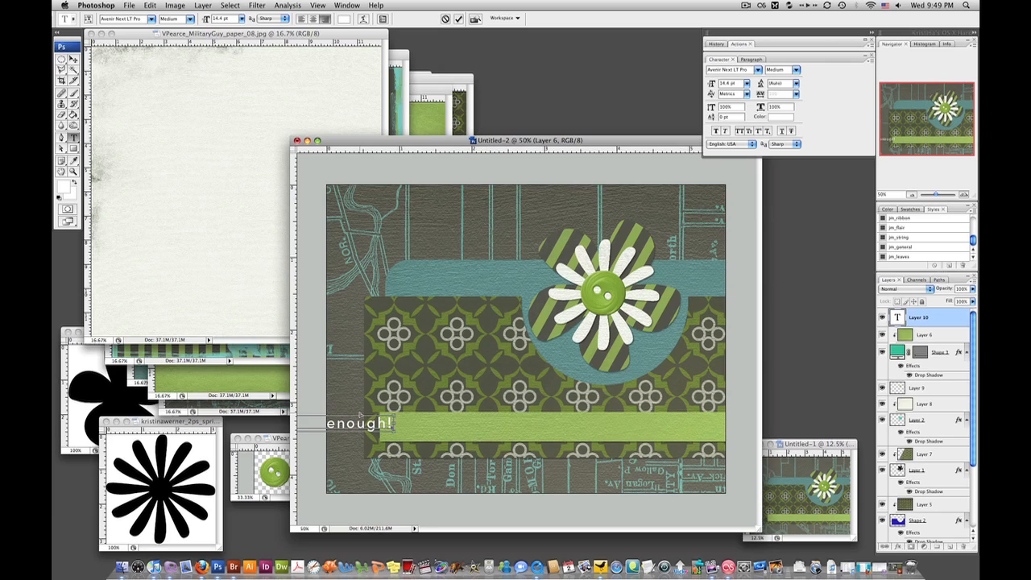
Left-align the whole sentiment text and set its tracking to 50.
{"action": "key", "text": "super+a"}
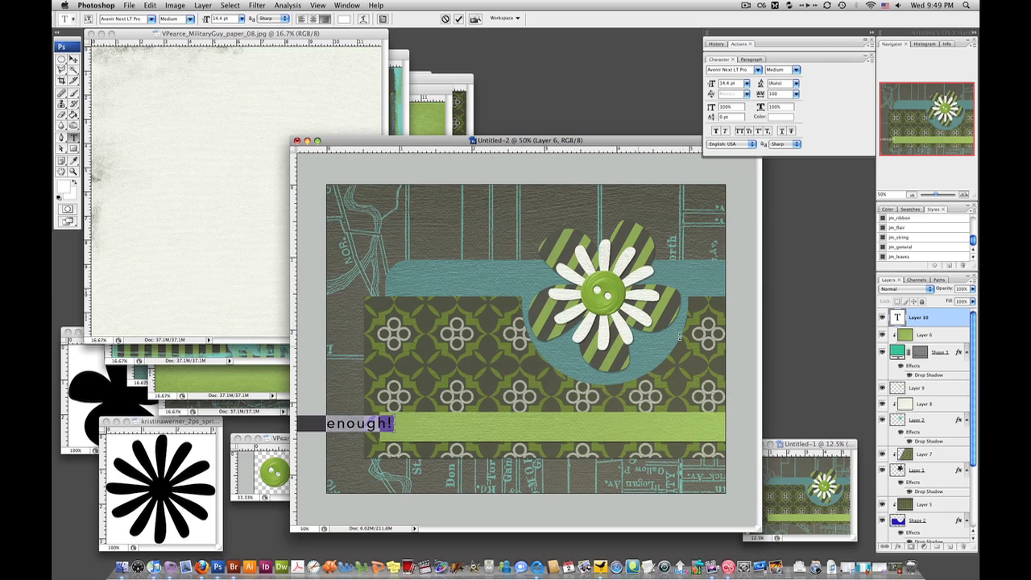
{"action": "left_click", "coordinate": [749, 59]}
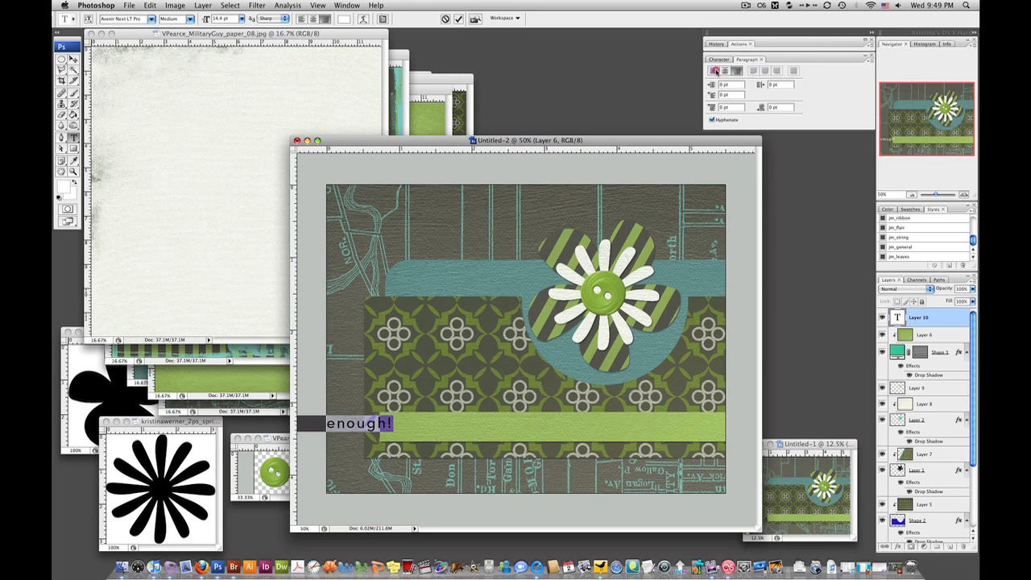
{"action": "left_click", "coordinate": [714, 71]}
{"action": "left_click", "coordinate": [719, 60]}
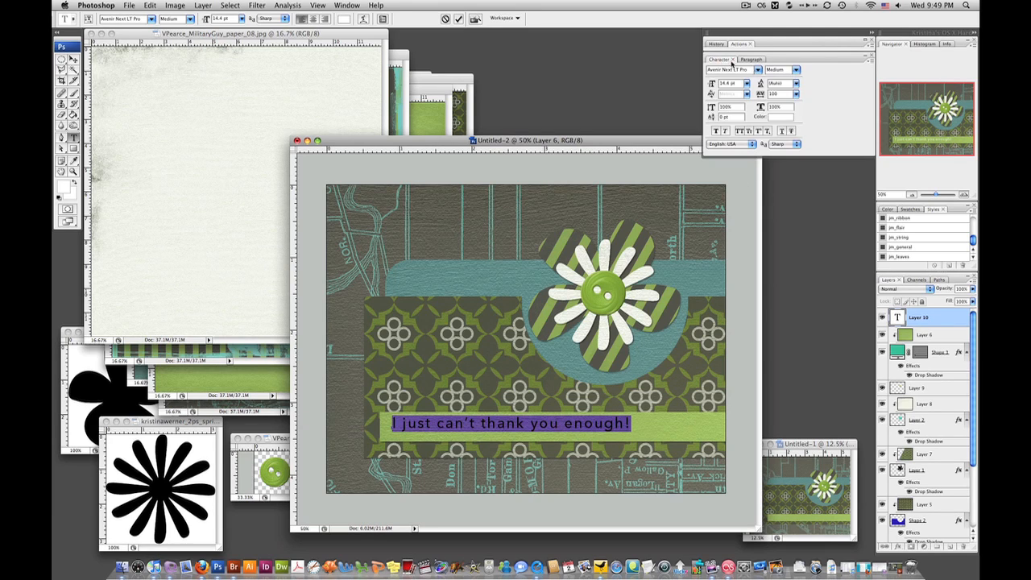
{"action": "left_click", "coordinate": [790, 95]}
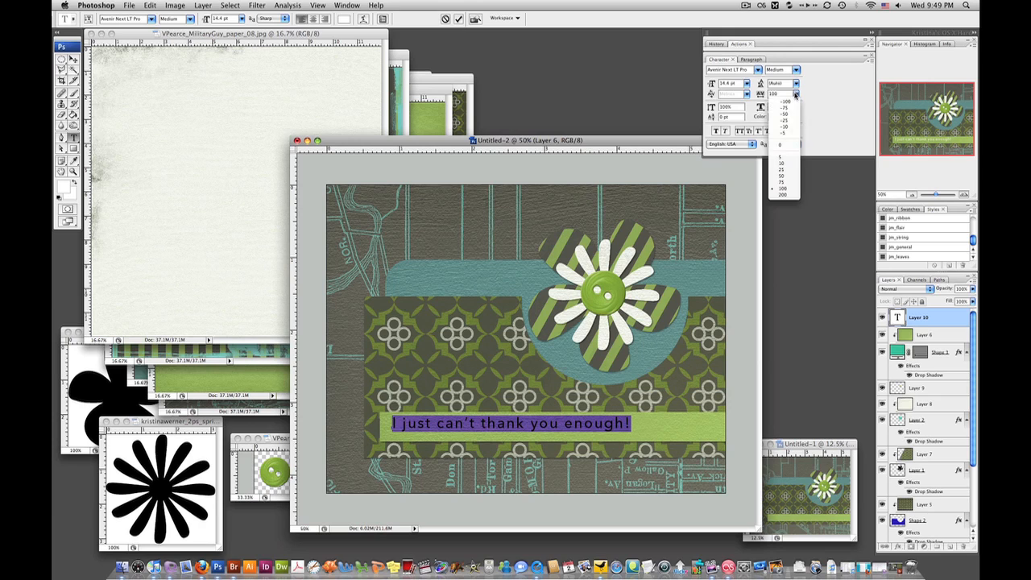
{"action": "left_click", "coordinate": [788, 176]}
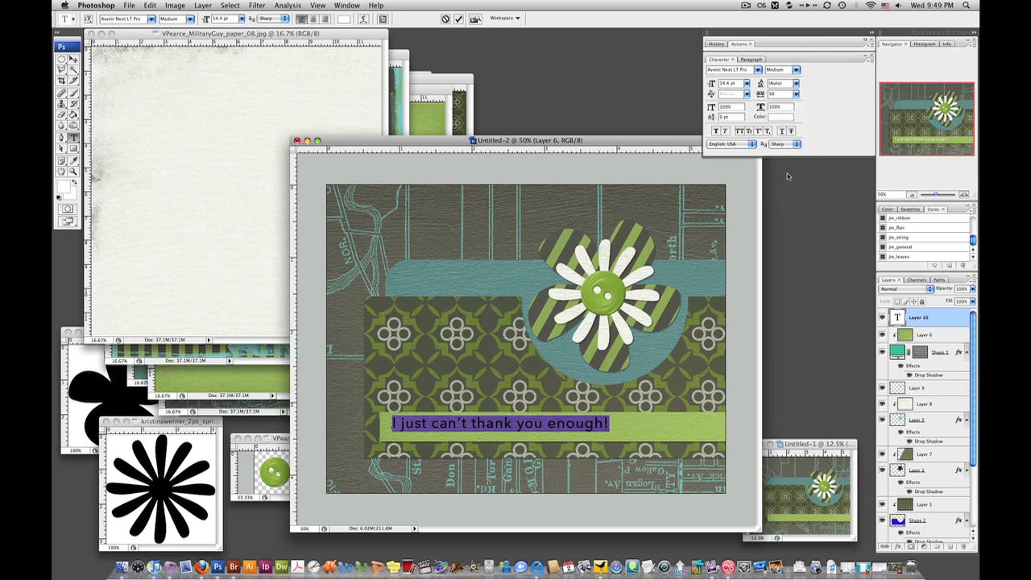
Change the font of the sentiment text to Century Gothic.
{"action": "left_click", "coordinate": [758, 70]}
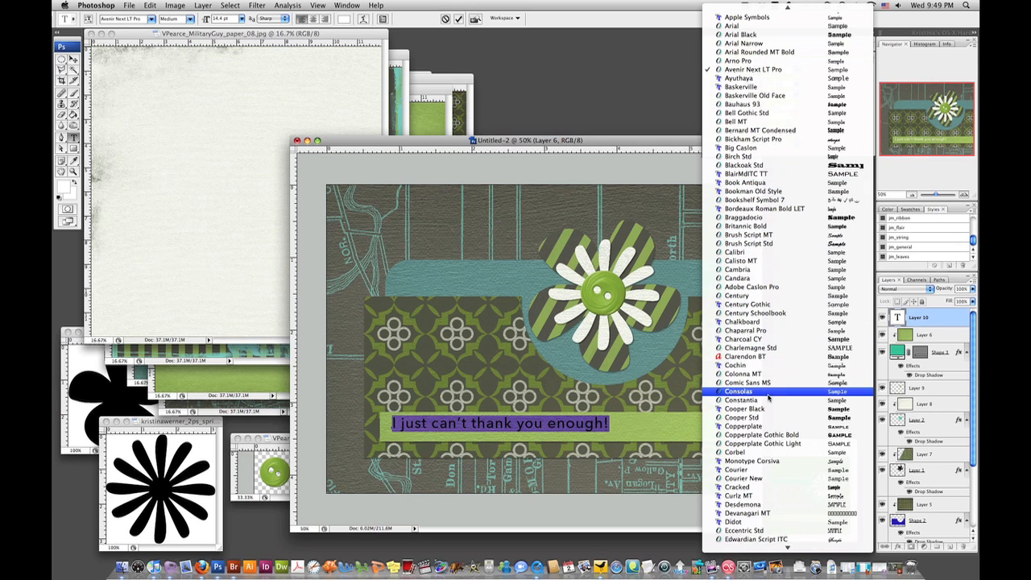
{"action": "scroll", "coordinate": [768, 394], "scroll_direction": "down", "scroll_amount": 8}
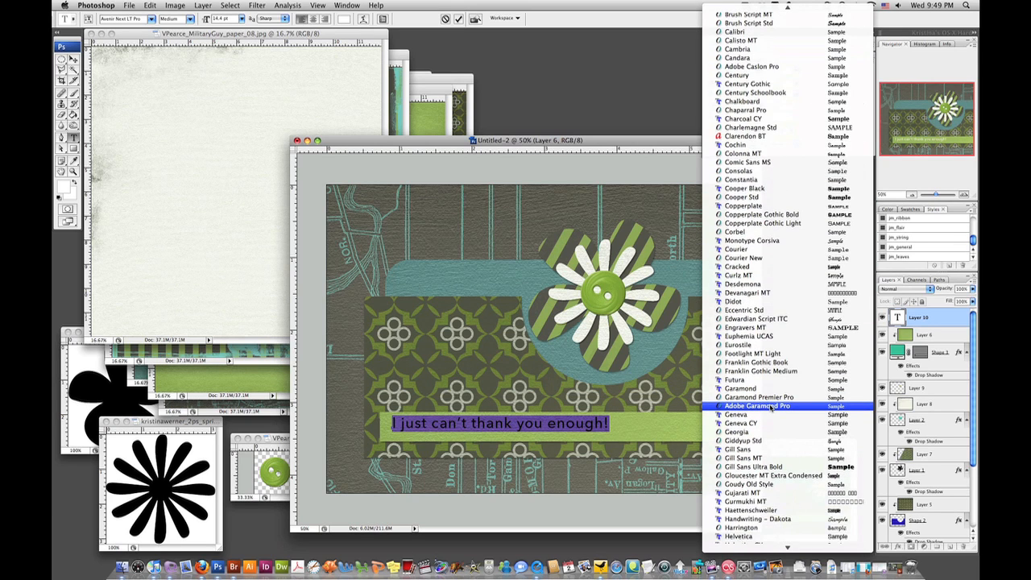
{"action": "scroll", "coordinate": [771, 409], "scroll_direction": "down", "scroll_amount": 3}
{"action": "scroll", "coordinate": [772, 409], "scroll_direction": "up", "scroll_amount": 5}
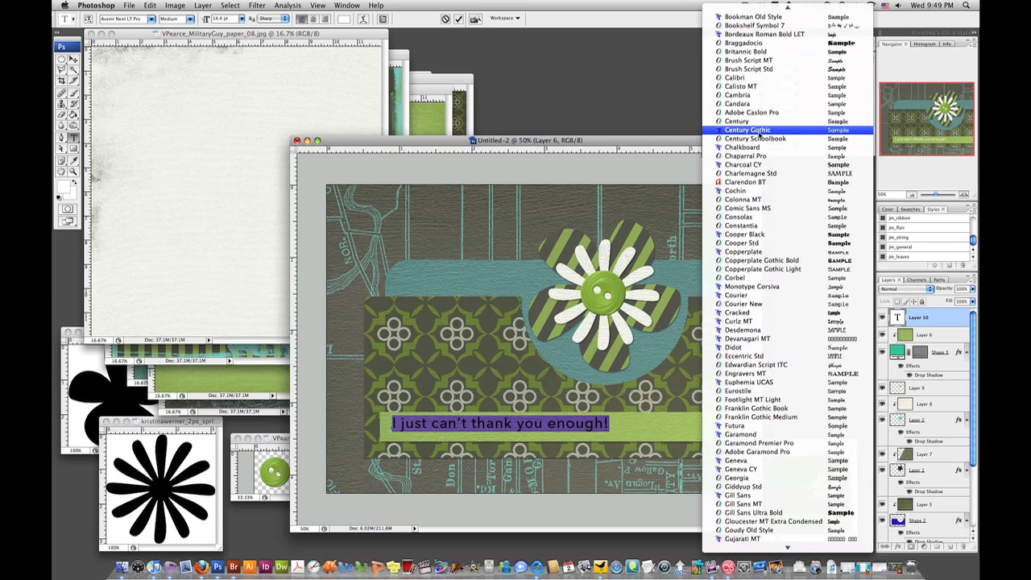
{"action": "left_click", "coordinate": [758, 130]}
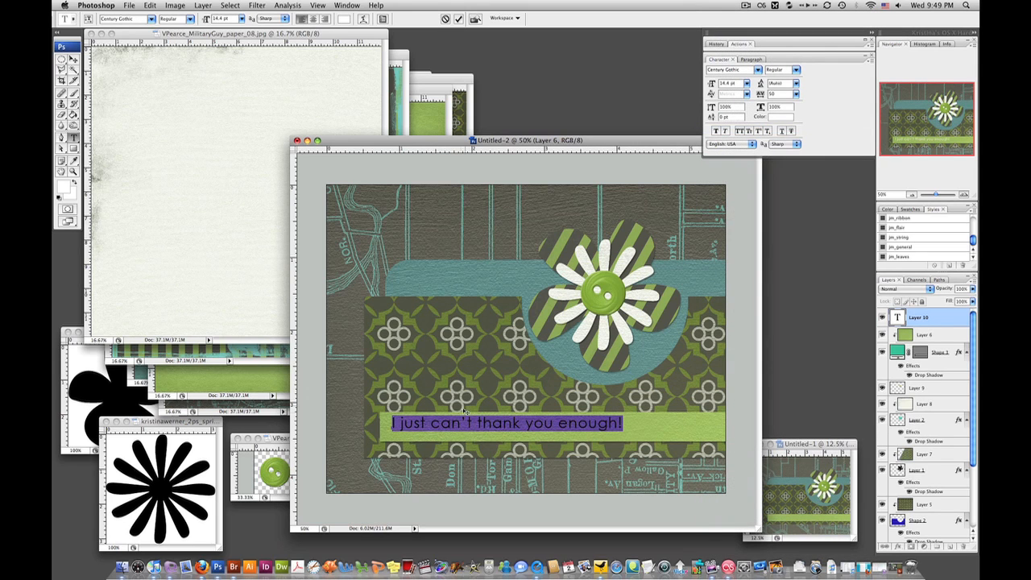
{"action": "left_click", "coordinate": [468, 409]}
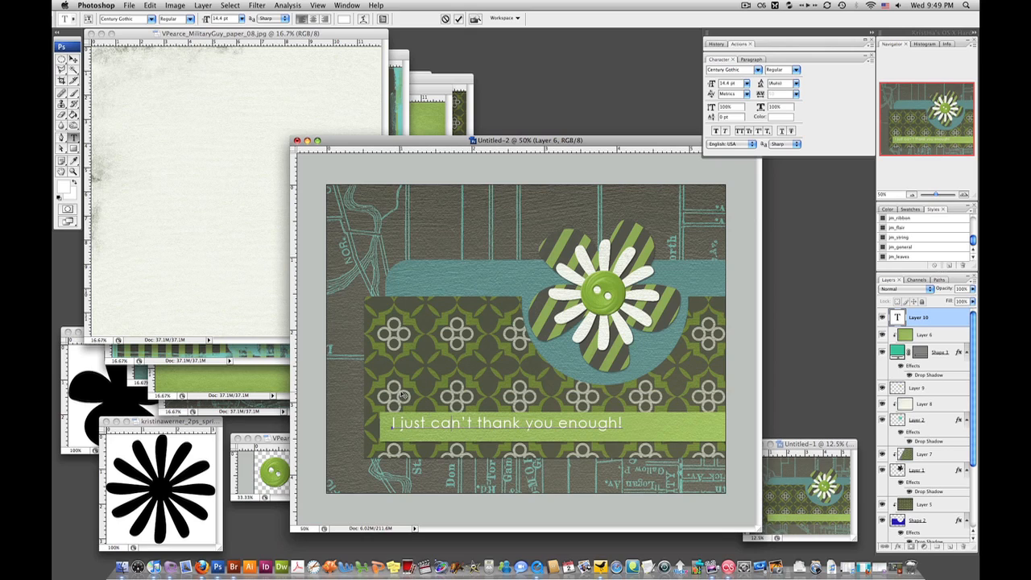
Set the sentiment text to 18 pt and move it toward the right end of the green strip.
{"action": "left_click_drag", "start_coordinate": [386, 427], "coordinate": [625, 424]}
{"action": "left_click", "coordinate": [798, 88]}
{"action": "left_click", "coordinate": [814, 89]}
{"action": "left_click", "coordinate": [749, 84]}
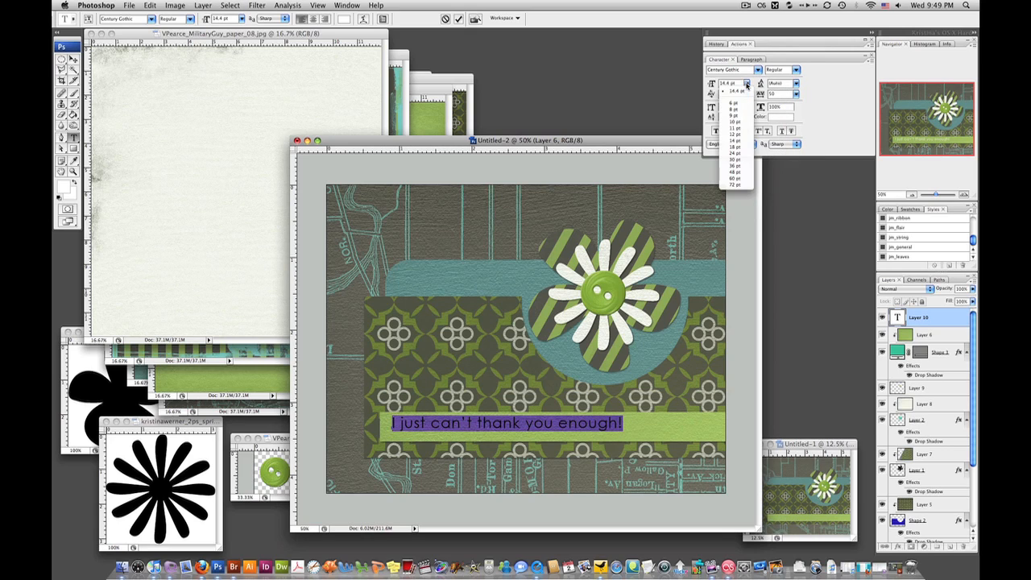
{"action": "left_click", "coordinate": [738, 146]}
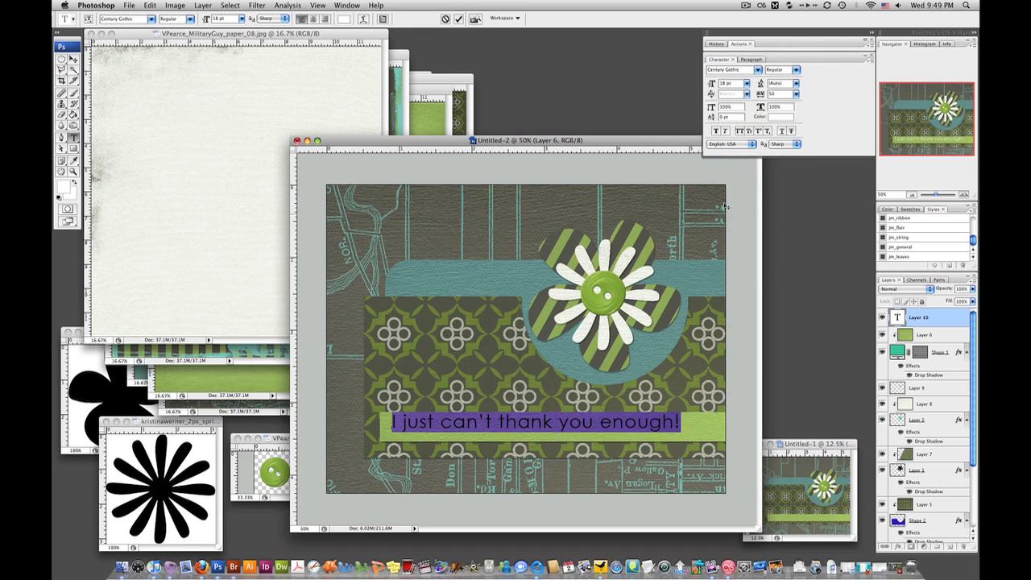
{"action": "left_click", "coordinate": [73, 58]}
{"action": "left_click_drag", "start_coordinate": [427, 424], "coordinate": [464, 429]}
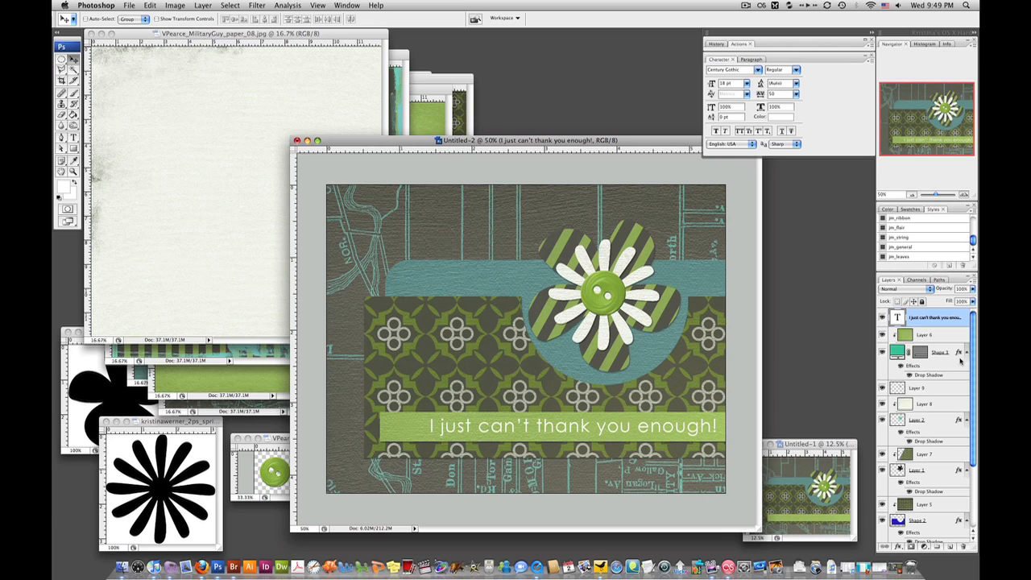
Move the Shape 3 strip horizontally to the right so its left end sits just before the sentiment text.
{"action": "left_click", "coordinate": [897, 355]}
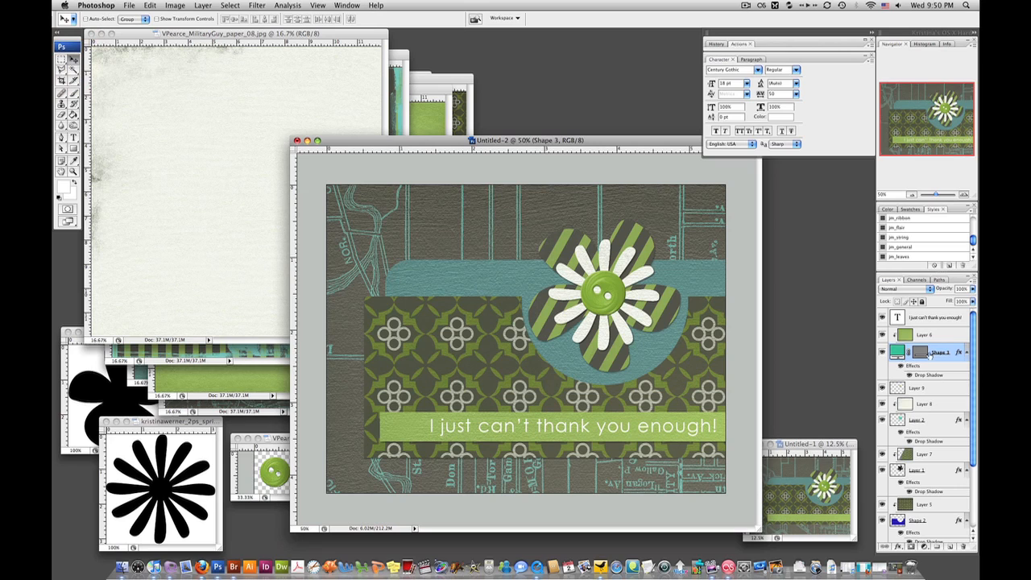
{"action": "left_click_drag", "start_coordinate": [405, 430], "coordinate": [436, 429]}
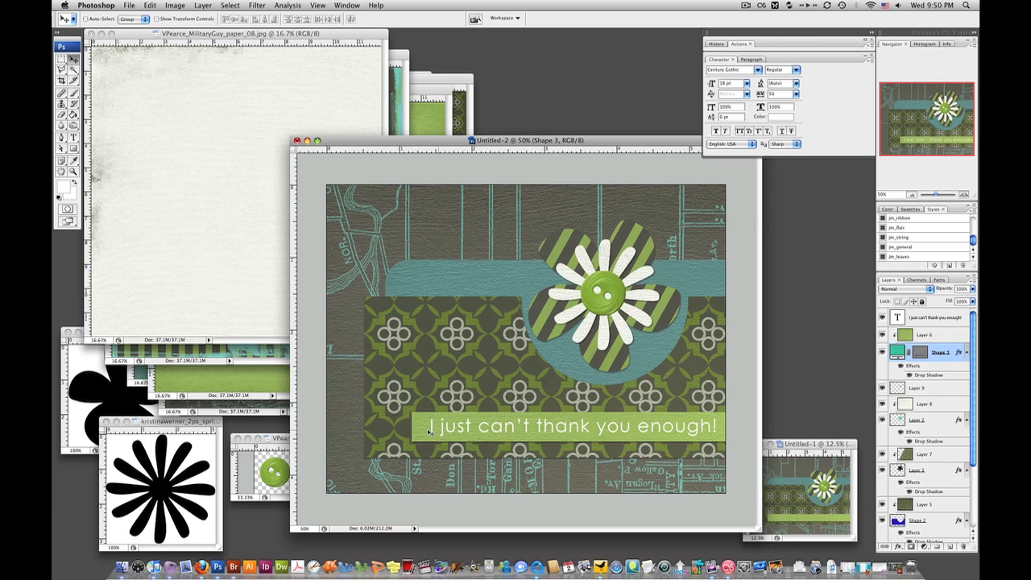
{"action": "left_click_drag", "start_coordinate": [427, 431], "coordinate": [431, 431]}
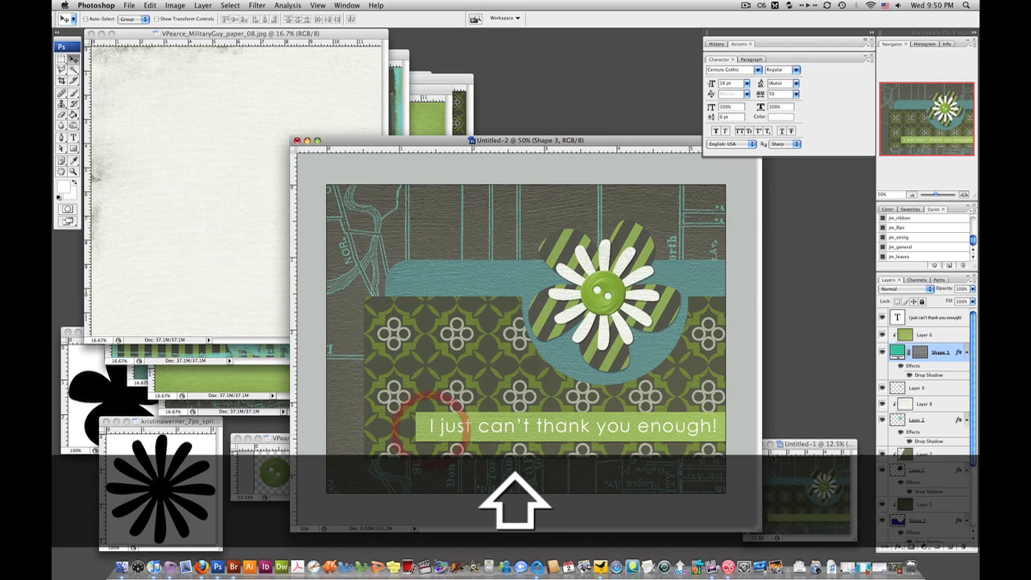
Copy the teal VPearce_MilitaryGuy_paper_04.jpg into the card above Layer 6 and clip it to the sentiment strip.
{"action": "left_click_drag", "start_coordinate": [525, 142], "coordinate": [491, 99]}
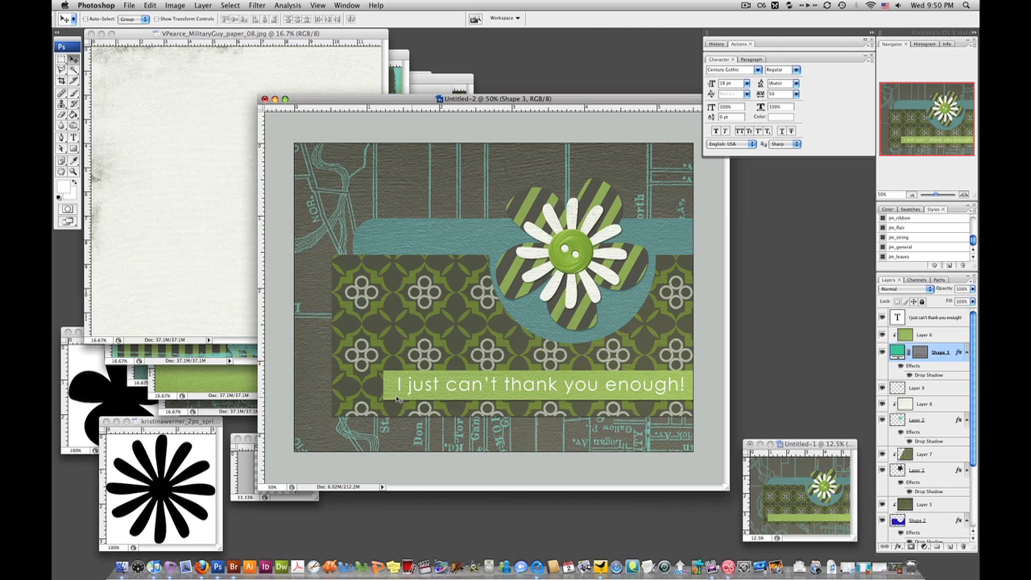
{"action": "left_click", "coordinate": [143, 373]}
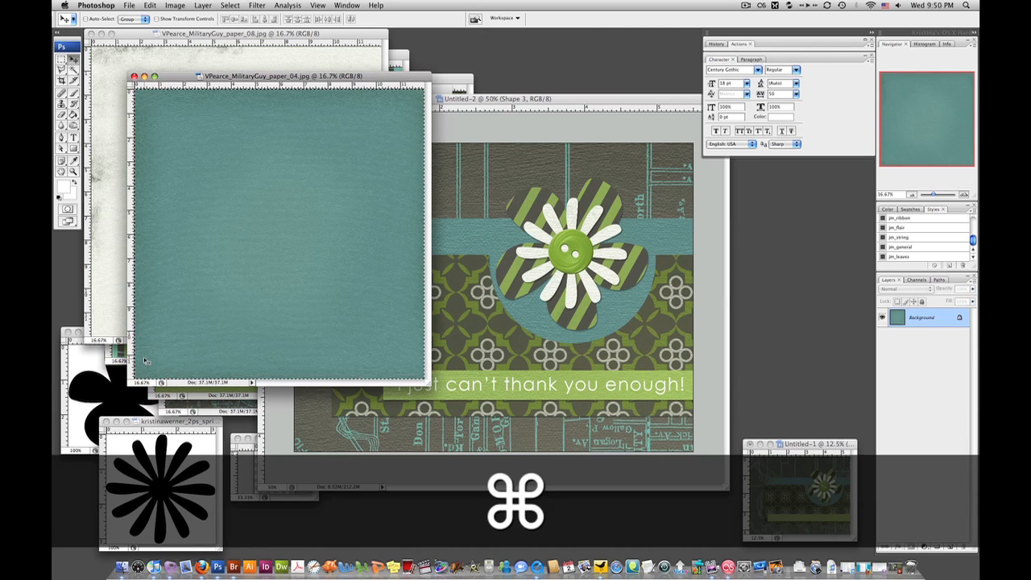
{"action": "key", "text": "cmd+c"}
{"action": "left_click", "coordinate": [555, 339]}
{"action": "left_click", "coordinate": [935, 336]}
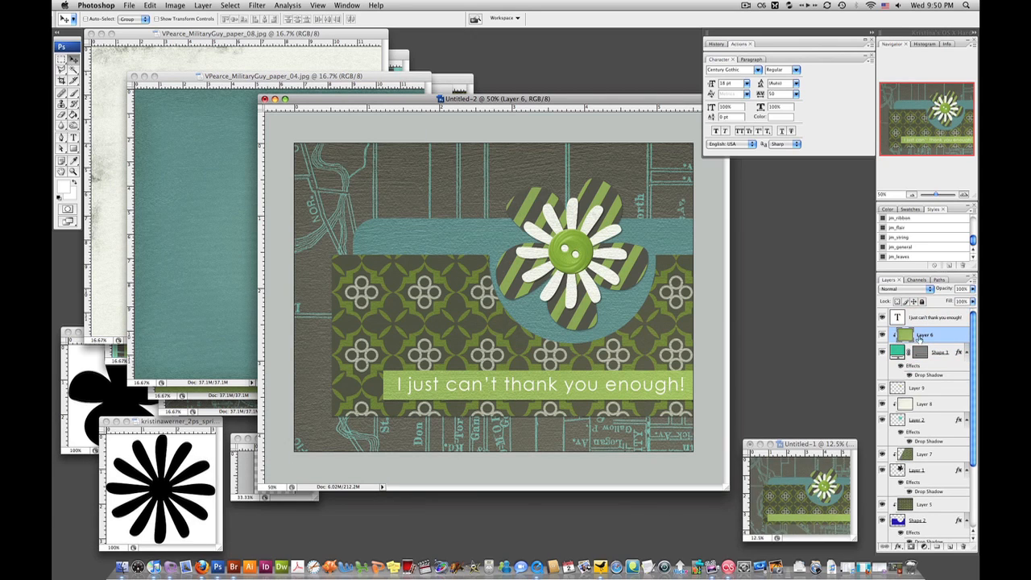
{"action": "key", "text": "super+v"}
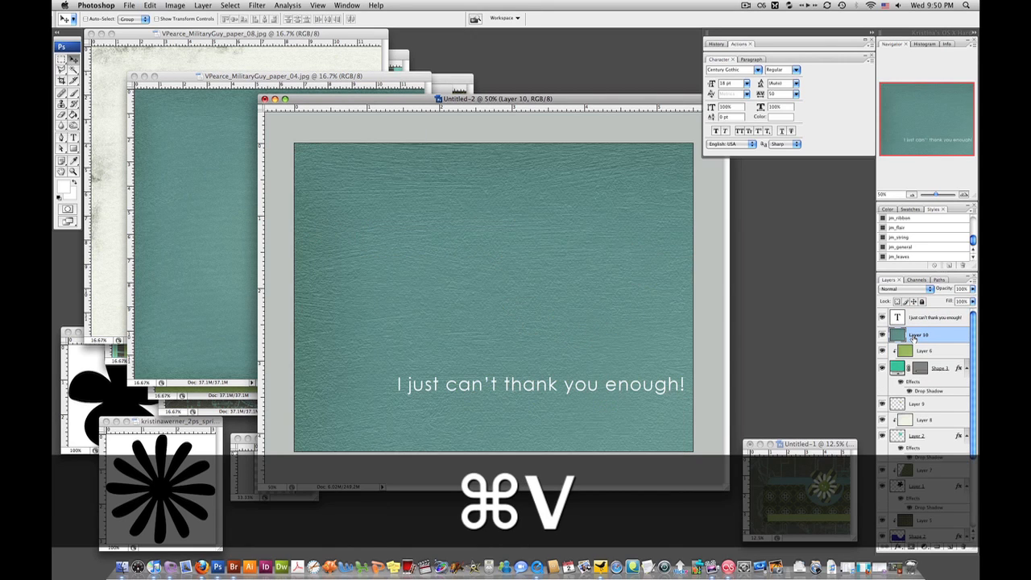
{"action": "key", "text": "super+alt+g"}
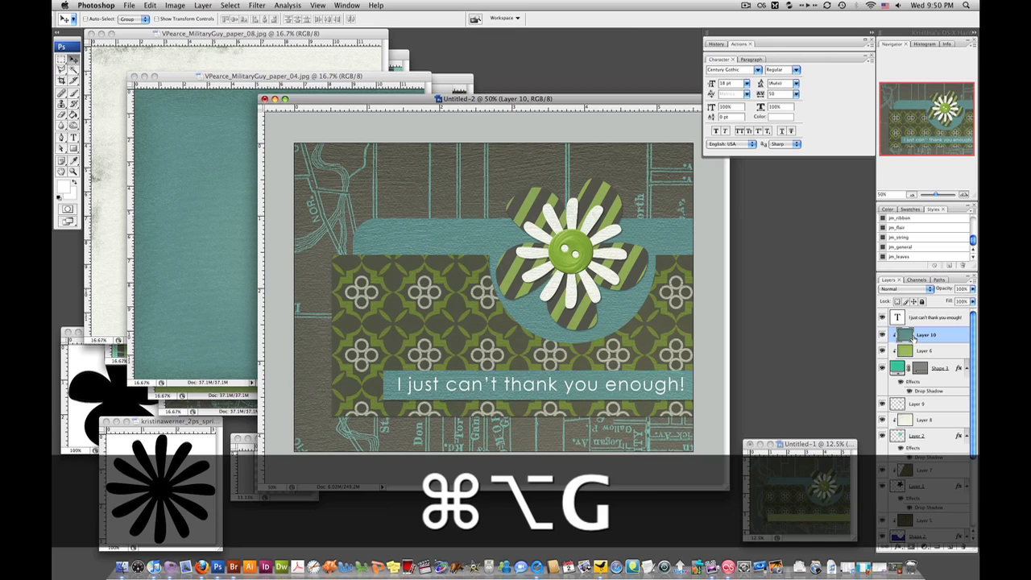